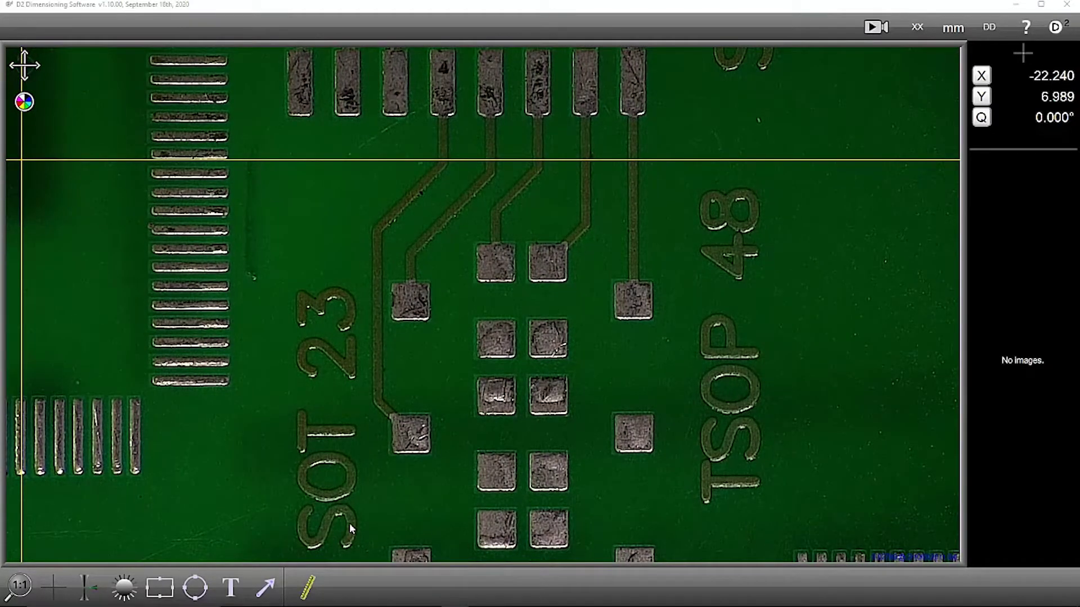
- Set the three camera image controls to 30, 36 and 44, with the iris at 44
left_click(125, 585)
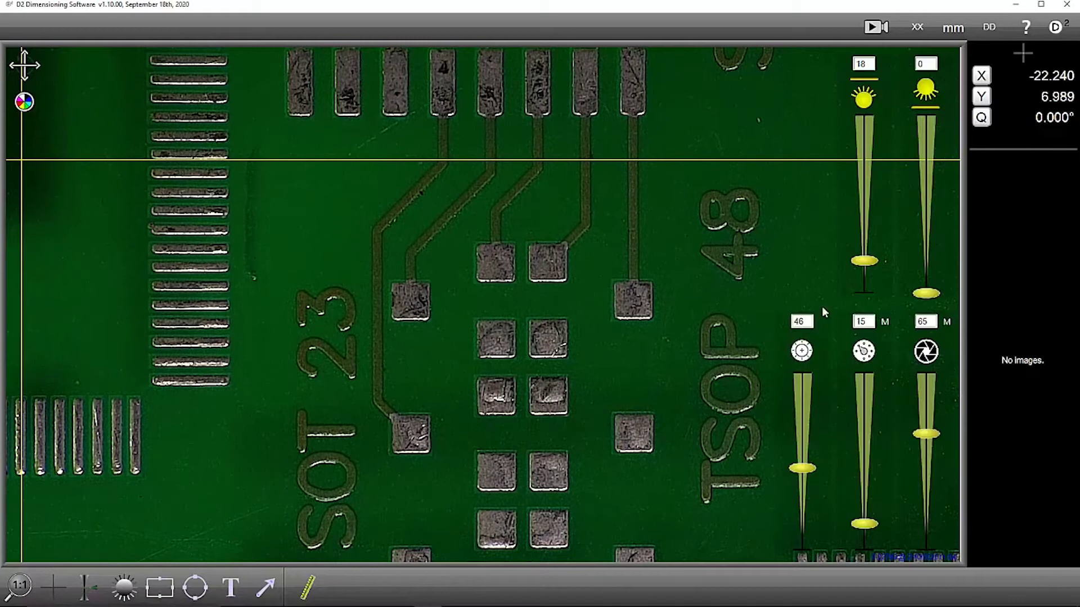
left_click_drag(864, 523, 865, 488)
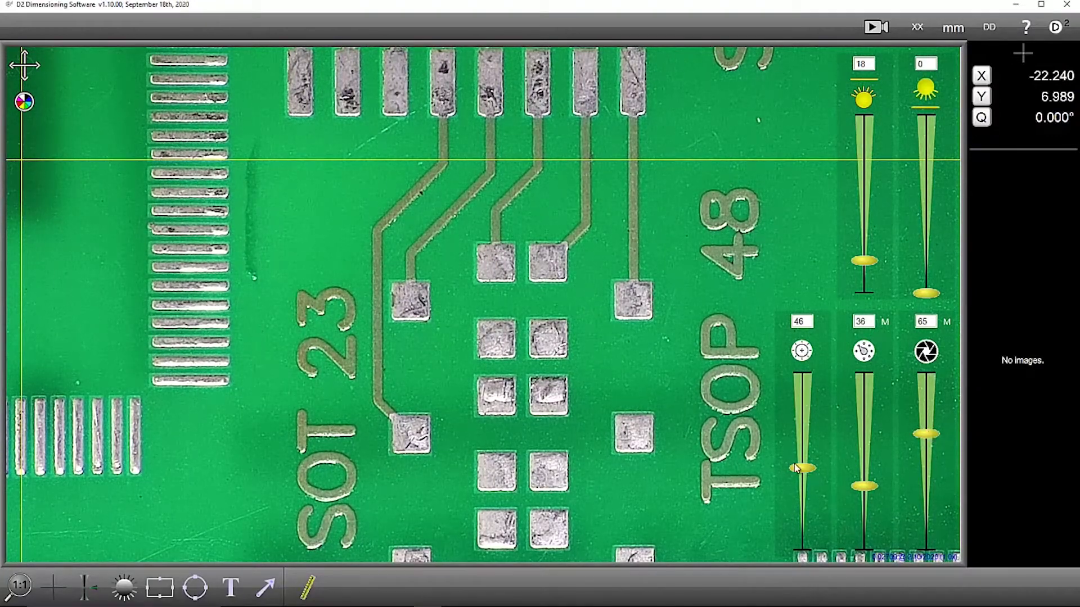
left_click_drag(795, 467, 802, 497)
left_click_drag(932, 434, 931, 479)
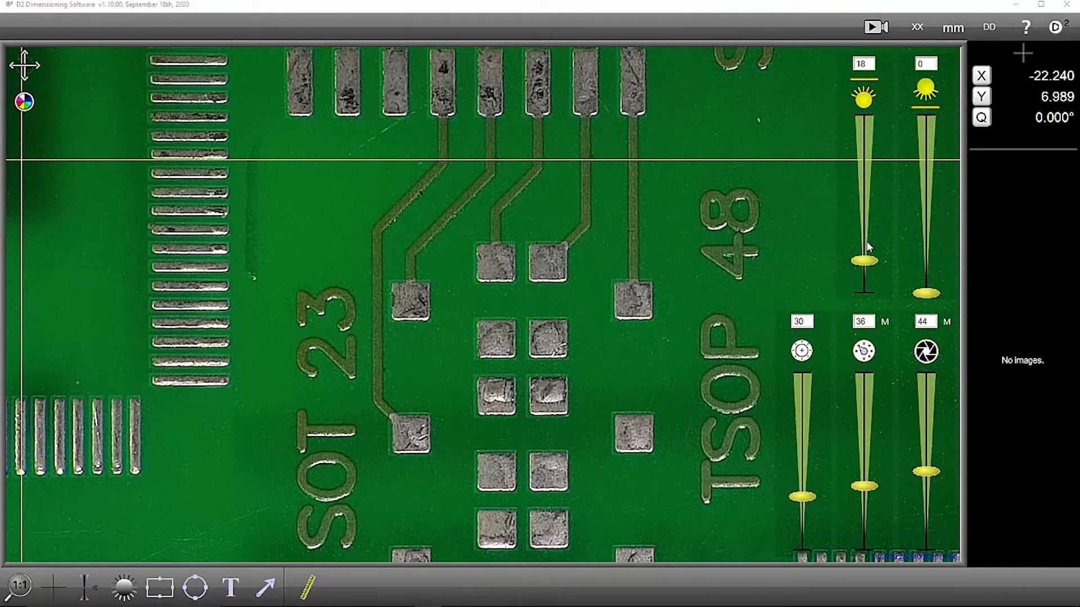
- Balance the board's lighting by setting the top light to 53 and raising the bottom light moderately
left_click_drag(864, 219, 865, 217)
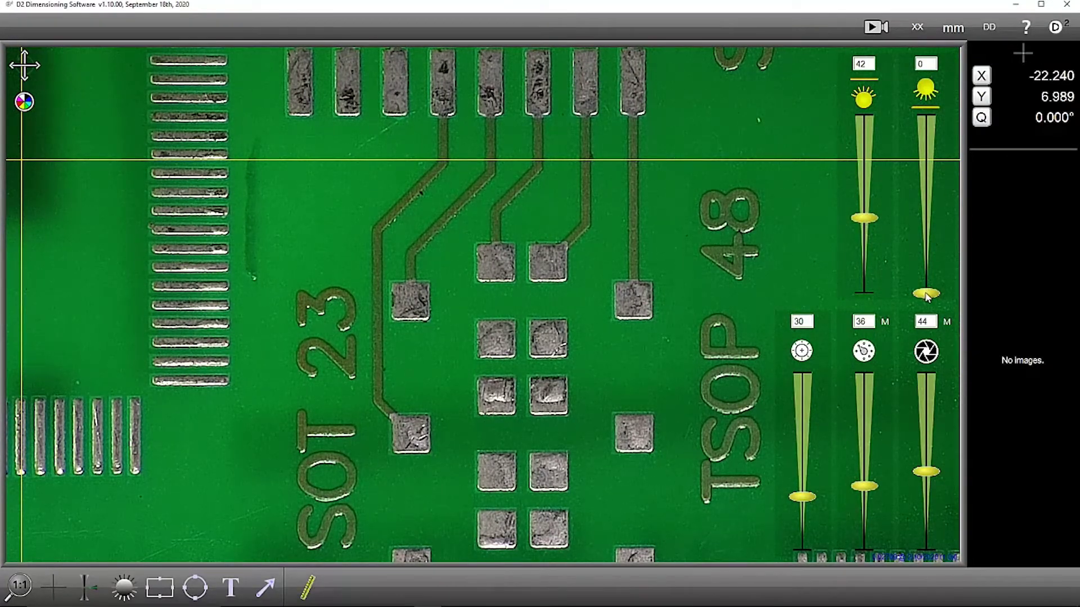
left_click_drag(926, 295, 925, 198)
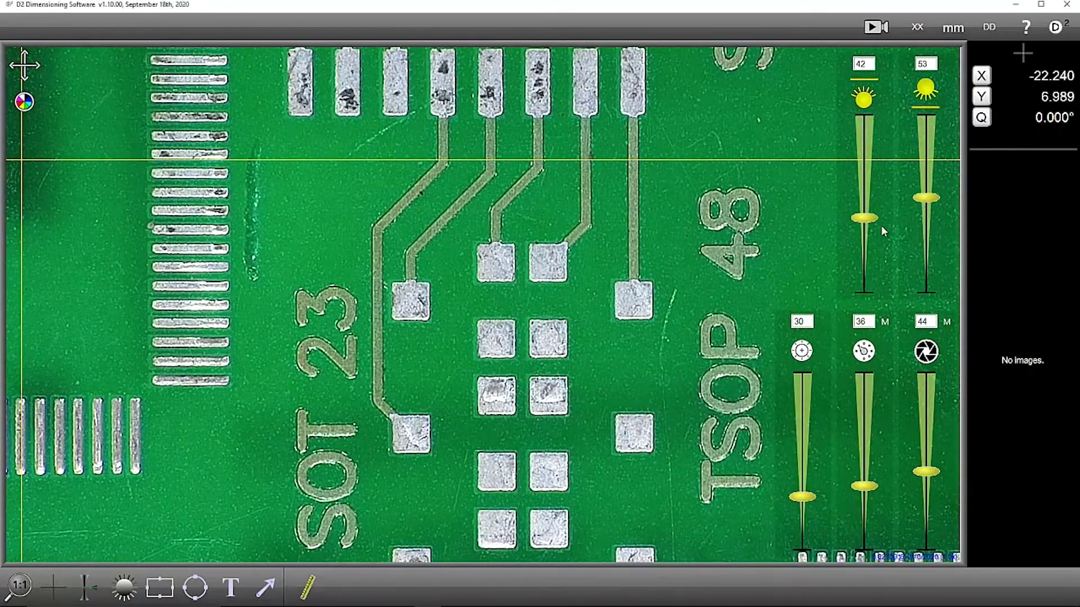
left_click_drag(864, 218, 864, 248)
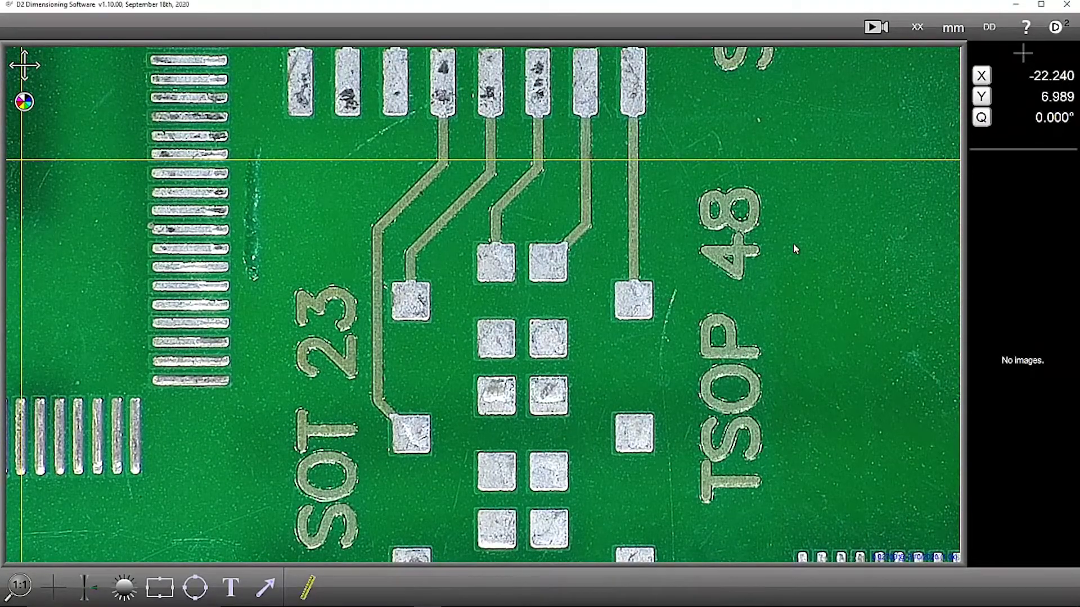
- Select the 53x magnification setting for a close view of the pads, and change it to 24x
mouse_move(917, 27)
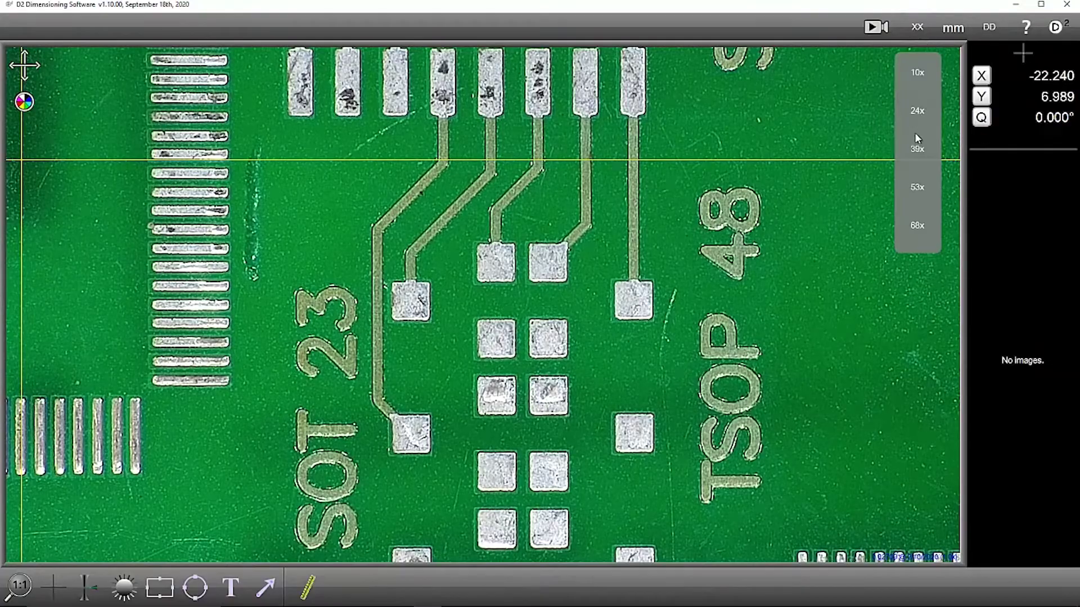
left_click(918, 189)
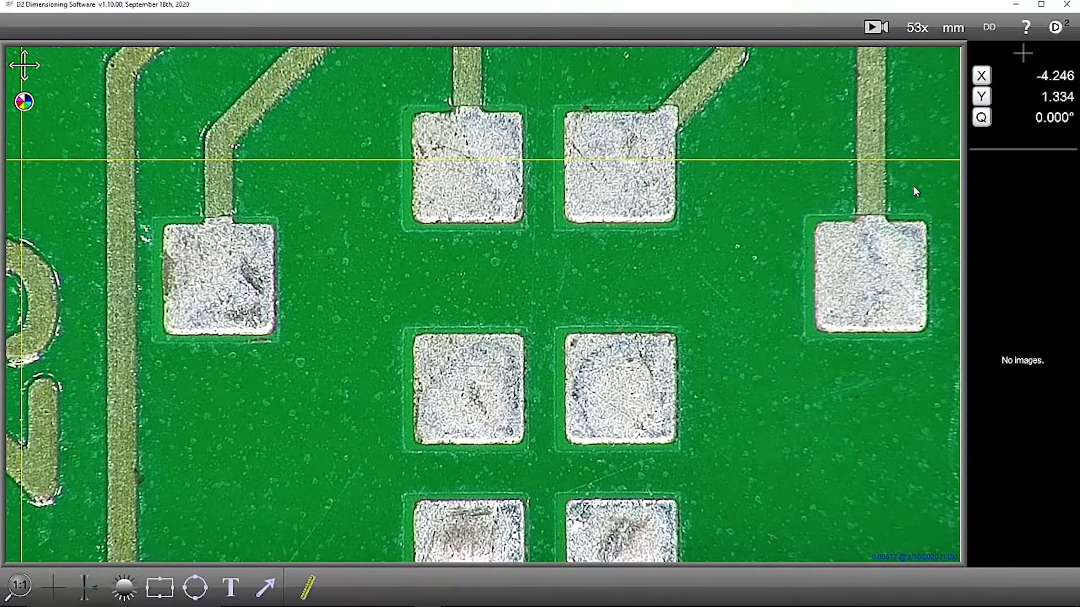
left_click(917, 27)
left_click(916, 103)
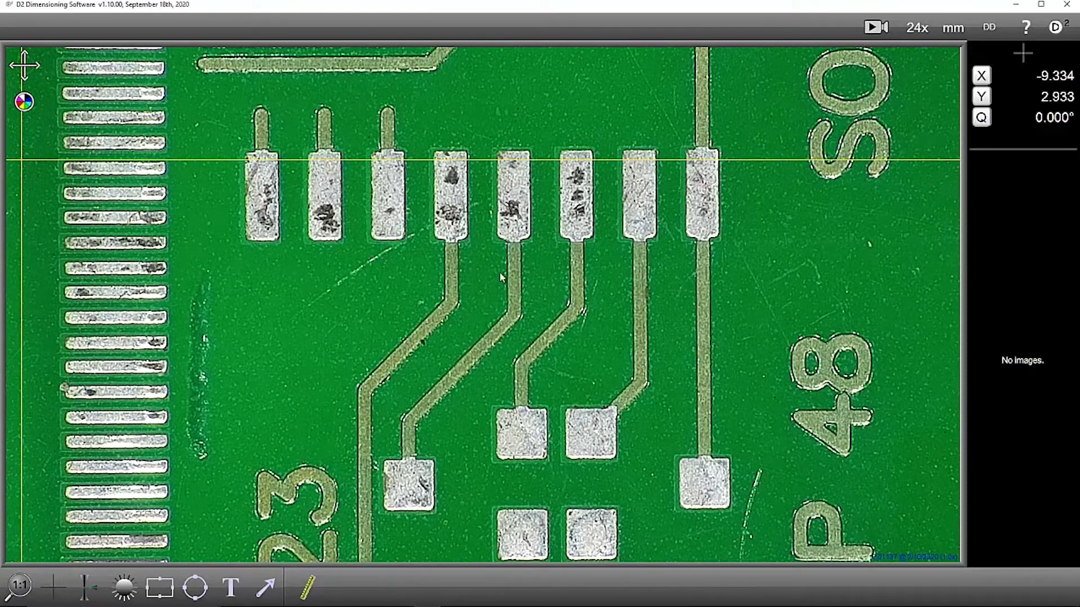
- Annotate the image with a rectangle around the row's three leftmost pads and a circle on the dark-spotted end of a narrow horizontal pad
left_click(158, 582)
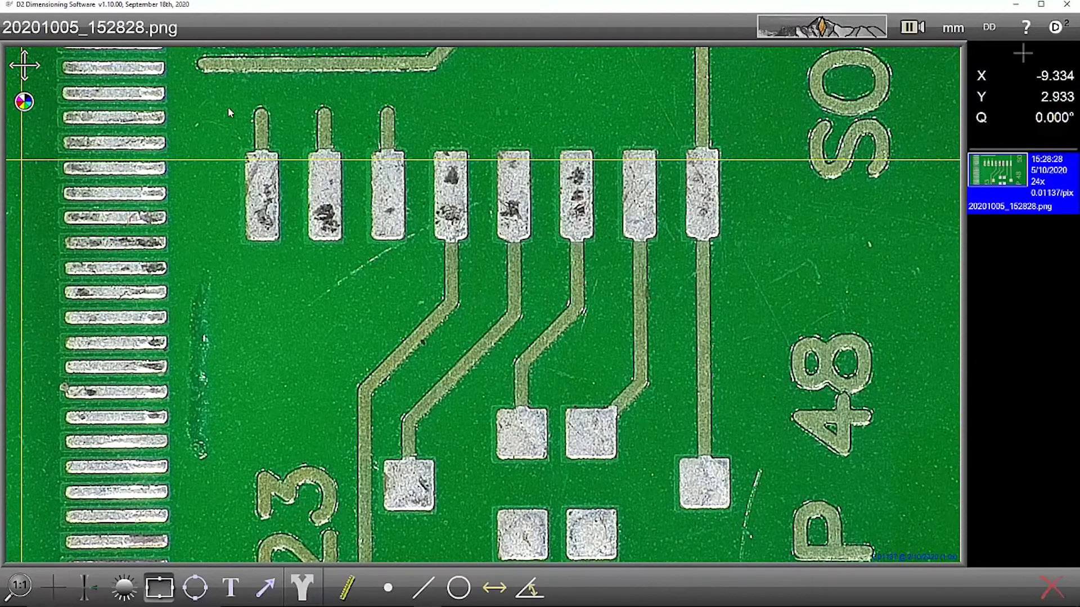
left_click_drag(216, 95, 414, 261)
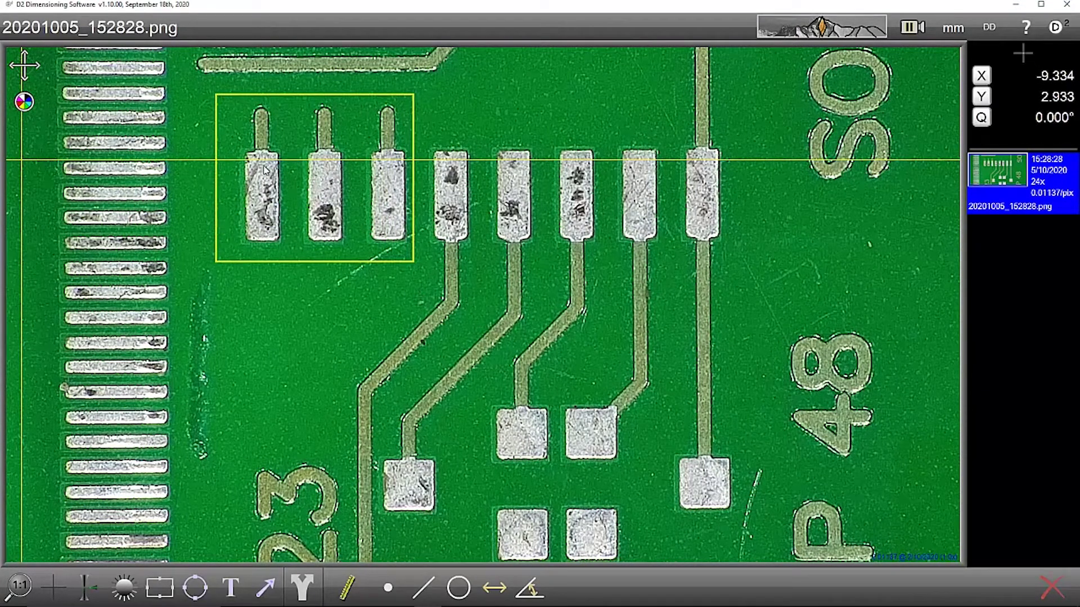
left_click(204, 587)
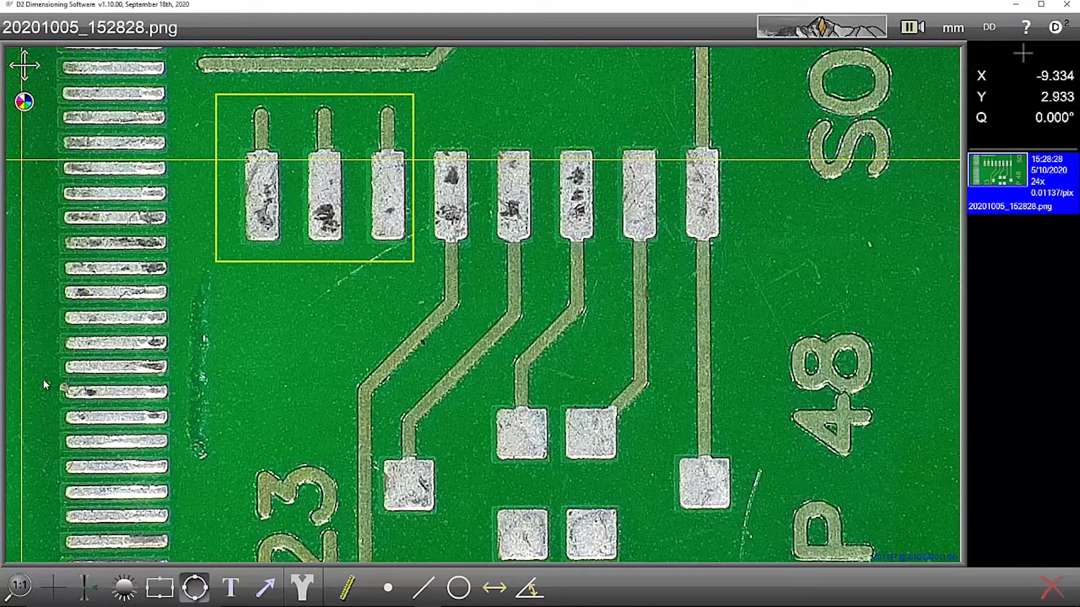
left_click_drag(56, 371, 112, 411)
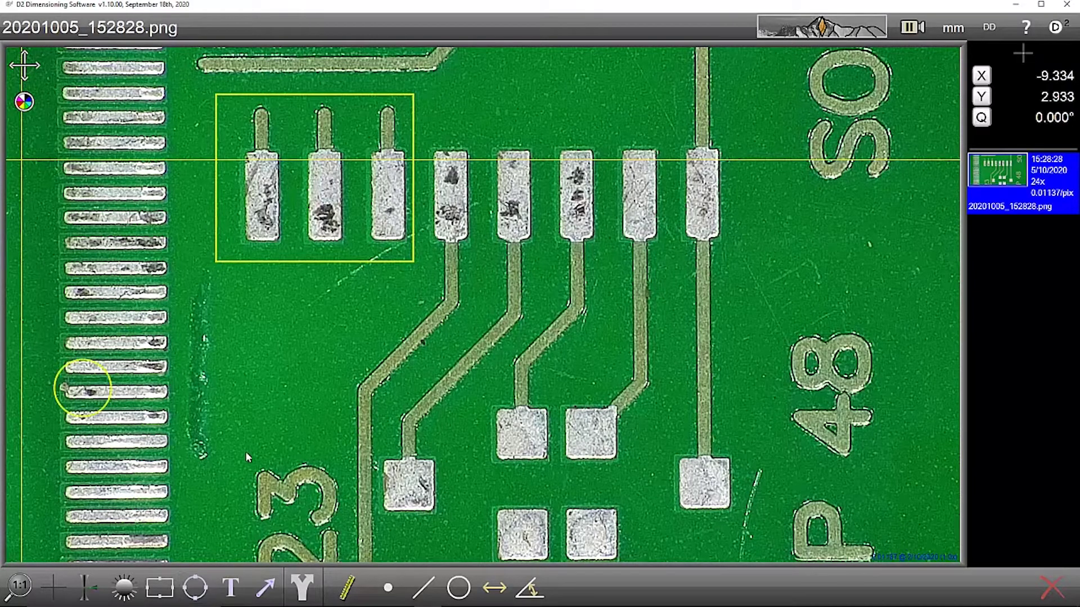
- Add a text callout reading "control pads" pointing to the first boxed pad, with enlarged text and a taller box
mouse_move(232, 581)
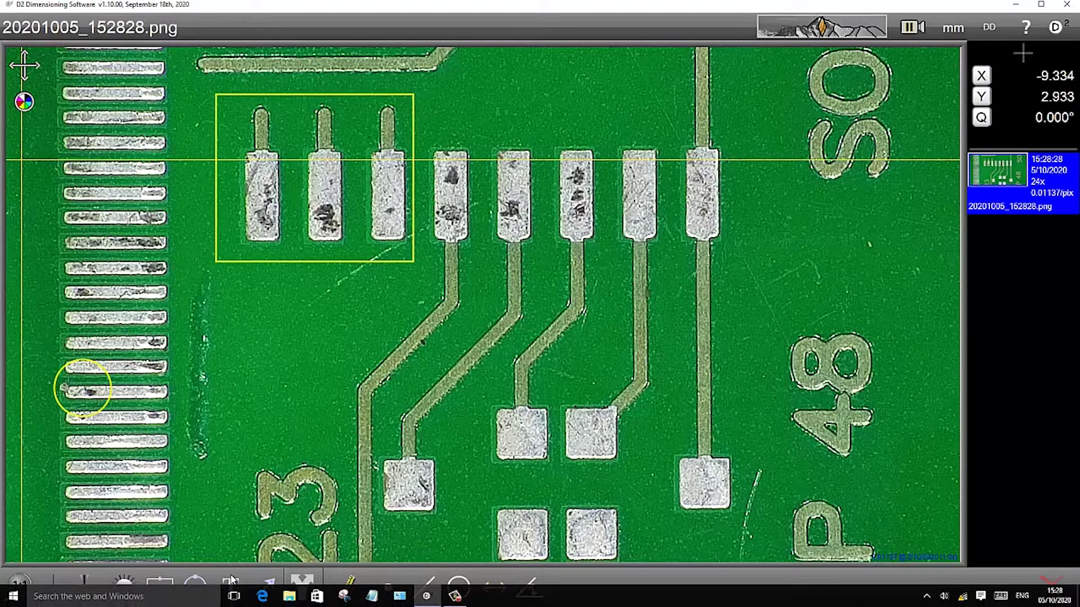
left_click_drag(266, 222, 134, 190)
left_click(126, 187)
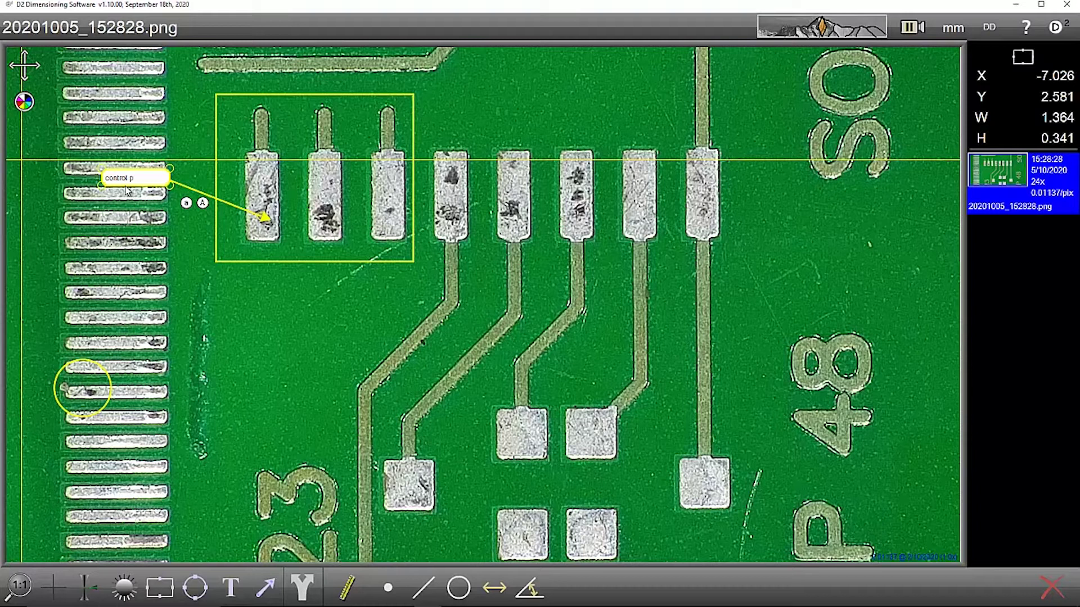
left_click(202, 202)
left_click_drag(170, 169, 174, 140)
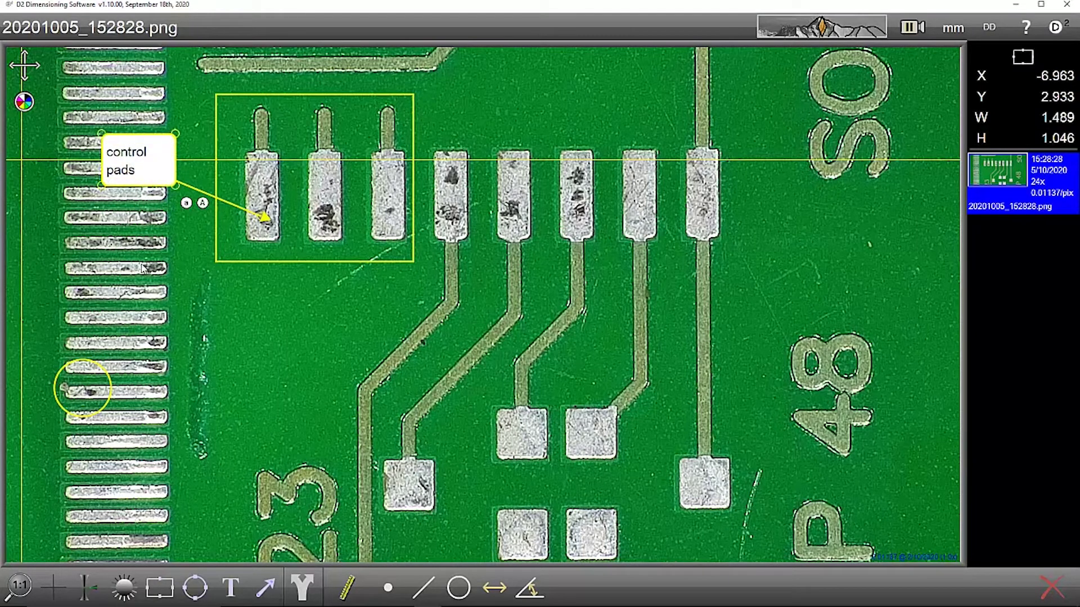
left_click(159, 286)
- Draw two arrows from the "control pads" callout to the second and third boxed pads
left_click(265, 588)
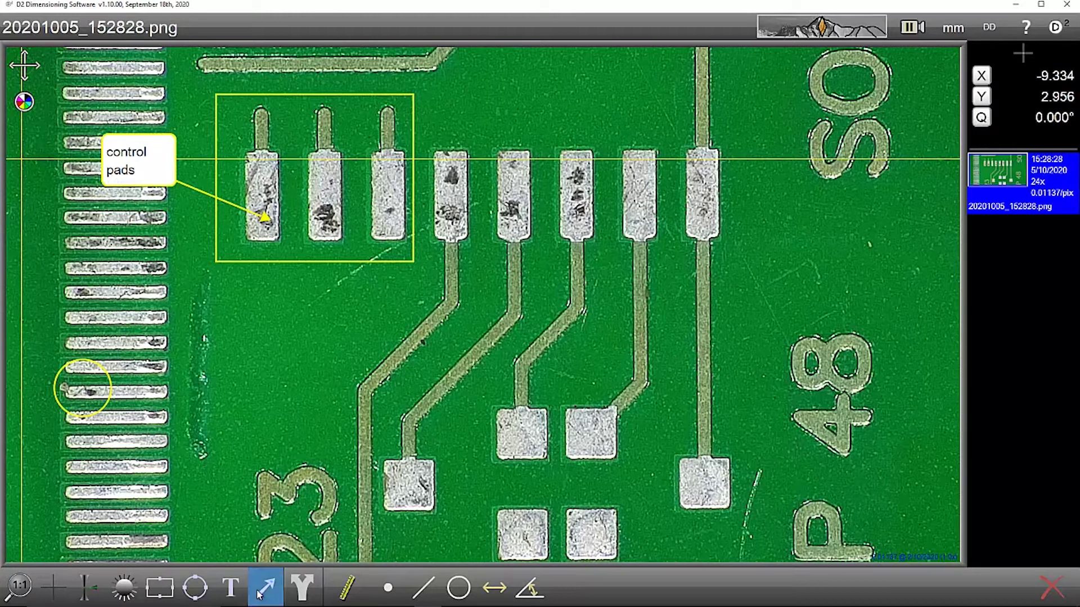
left_click_drag(258, 203, 177, 183)
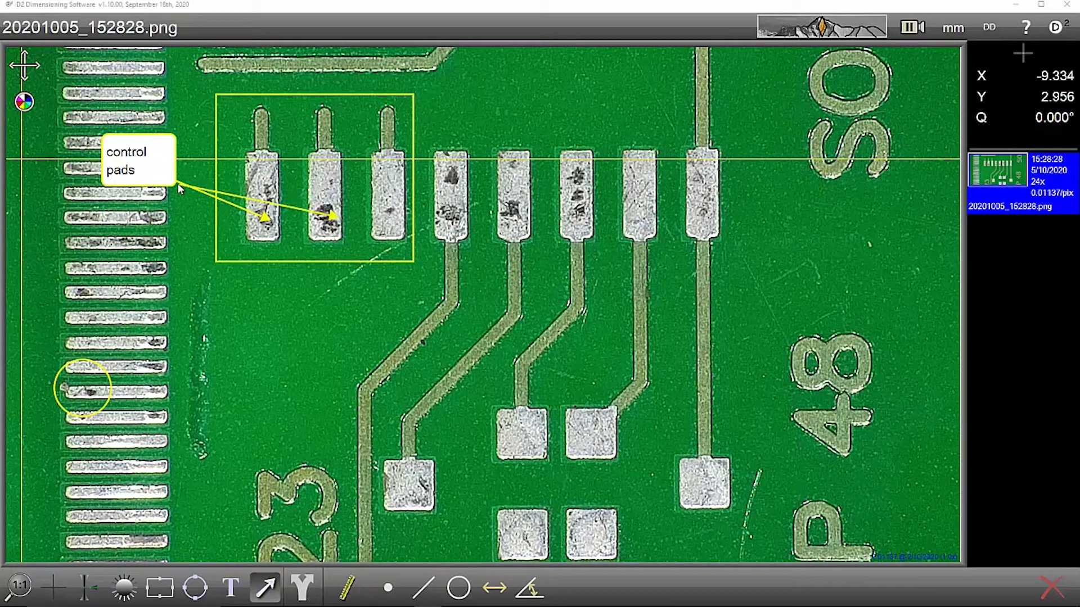
left_click(266, 587)
left_click_drag(389, 226, 179, 183)
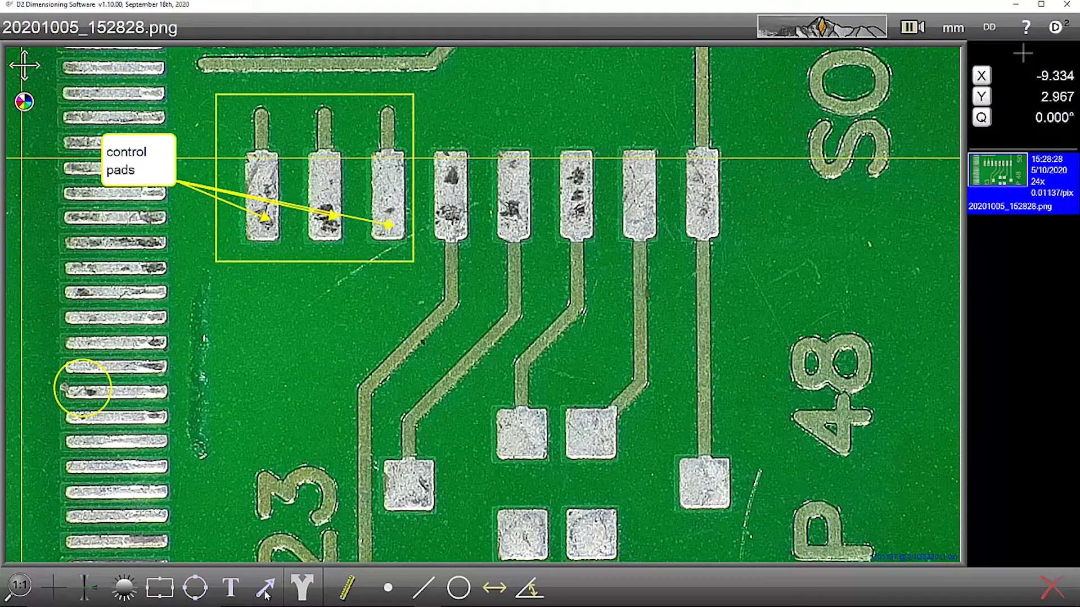
- Measure a line along the left edge of the leftmost trace's diagonal section and place its angle label above the trace
left_click(422, 588)
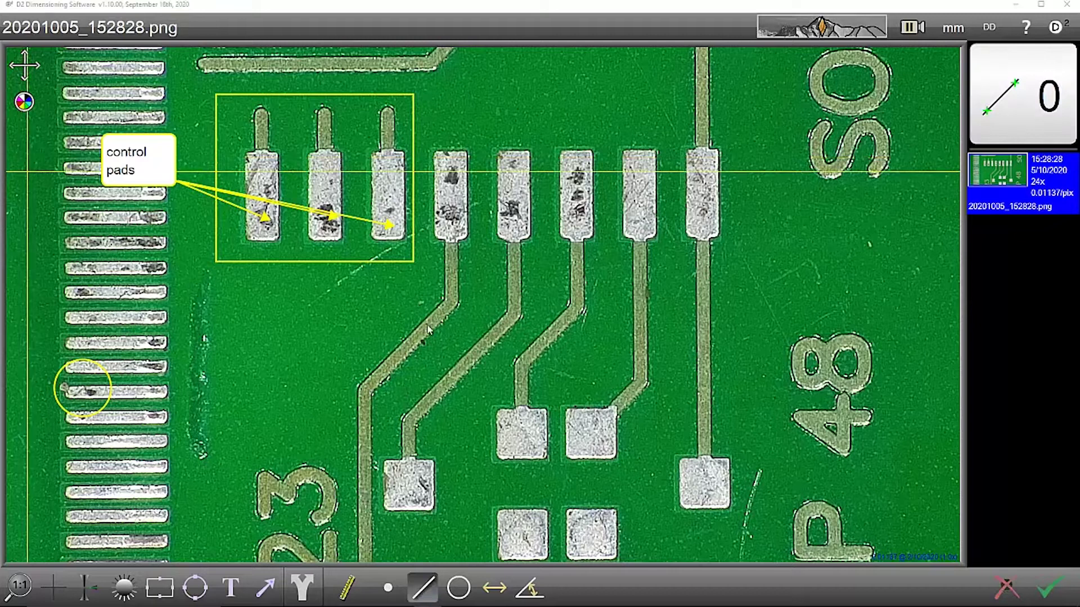
left_click(460, 375)
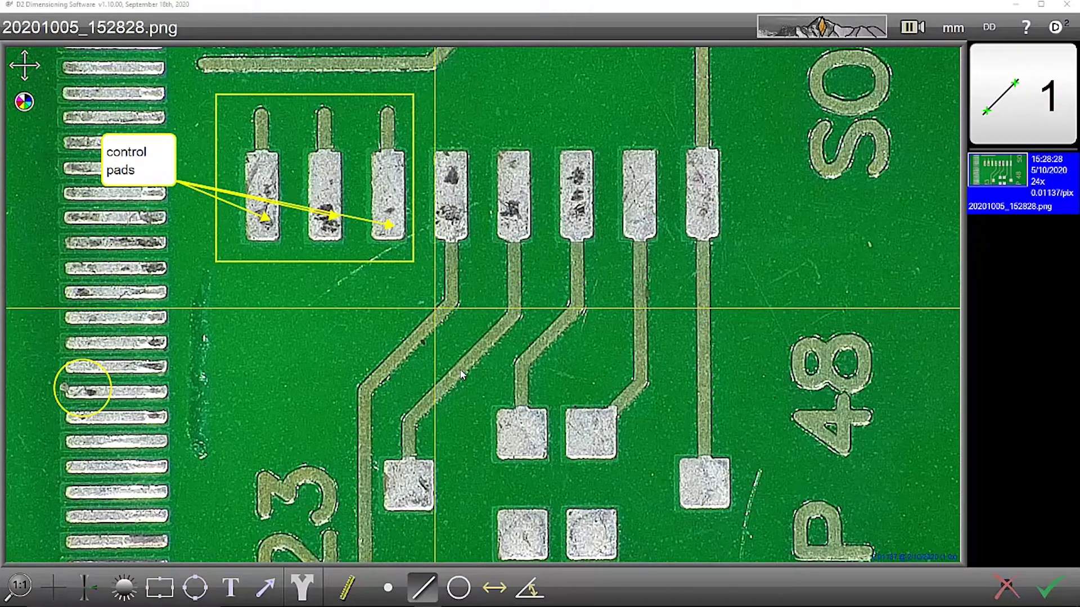
left_click(391, 450)
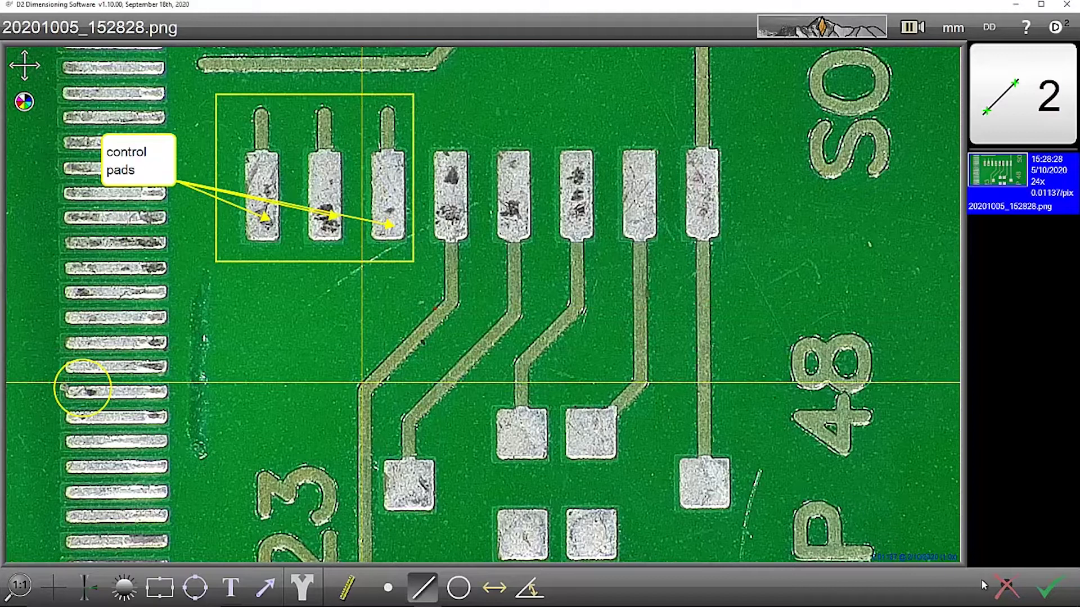
left_click(1049, 587)
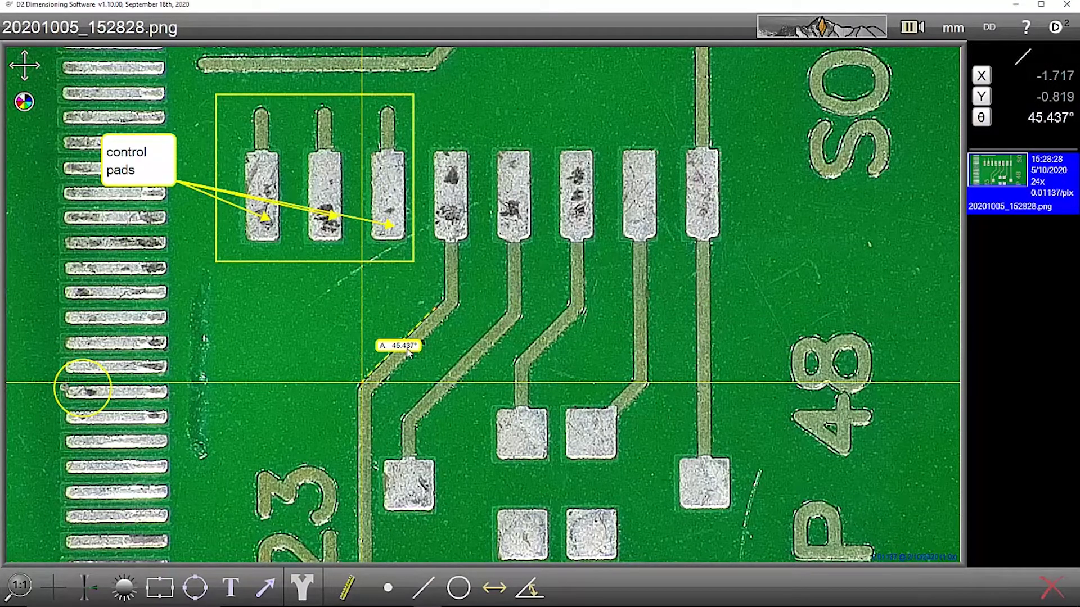
left_click_drag(395, 345, 387, 291)
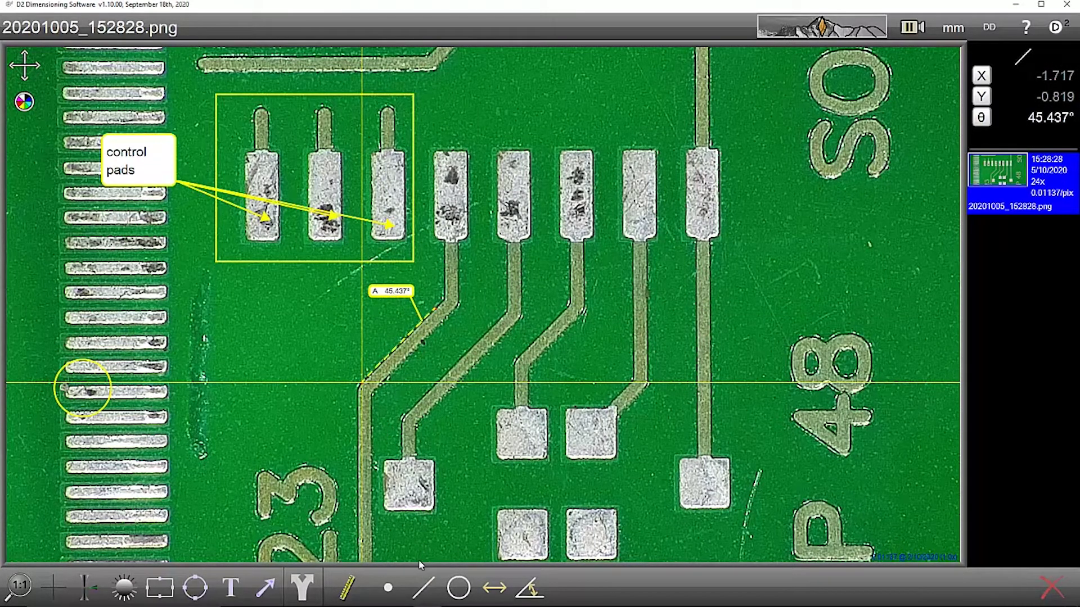
- Measure a line along the left edge of the same trace's vertical section and place its angle label beside it
key("l")
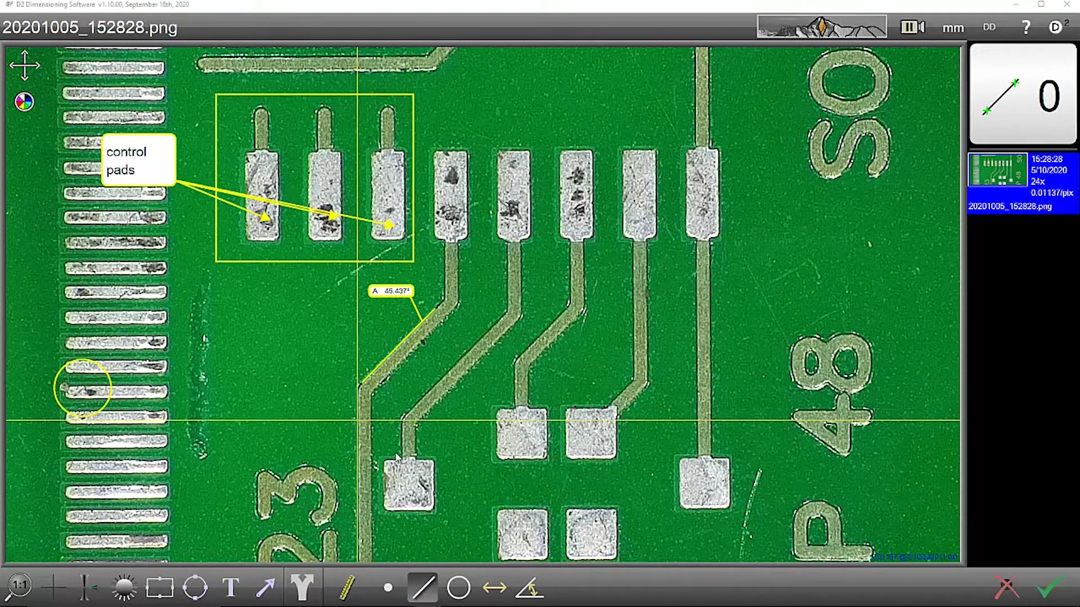
left_click(398, 457)
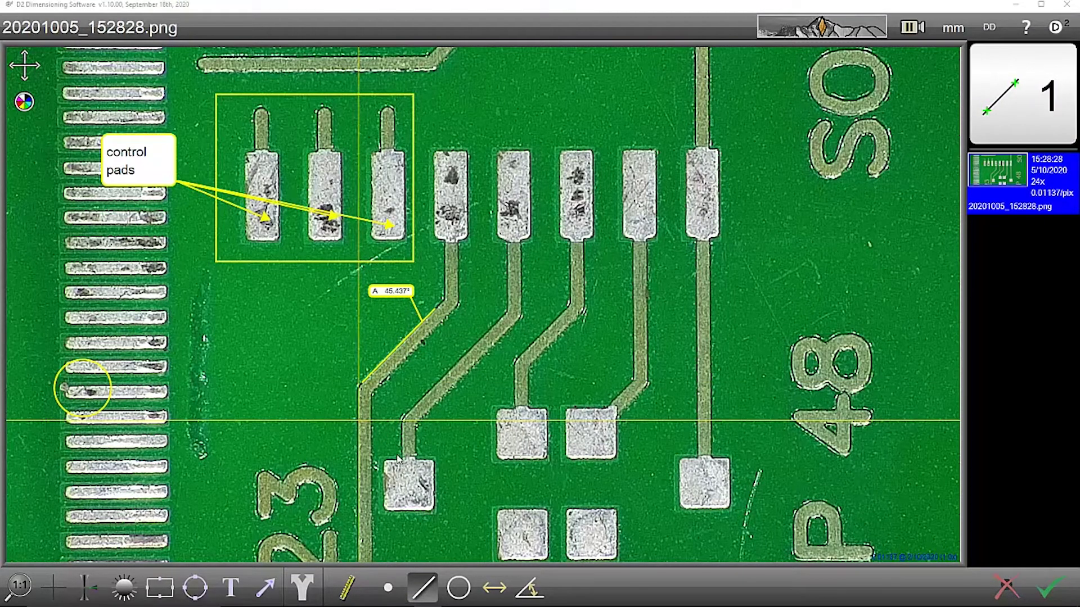
left_click(397, 573)
left_click(1049, 587)
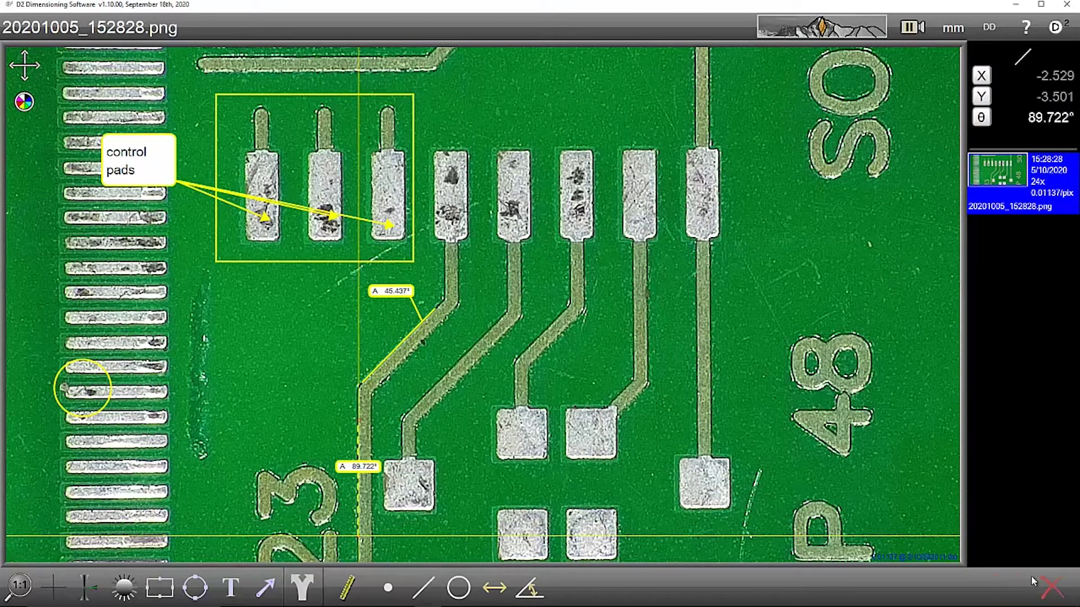
left_click_drag(352, 457, 282, 410)
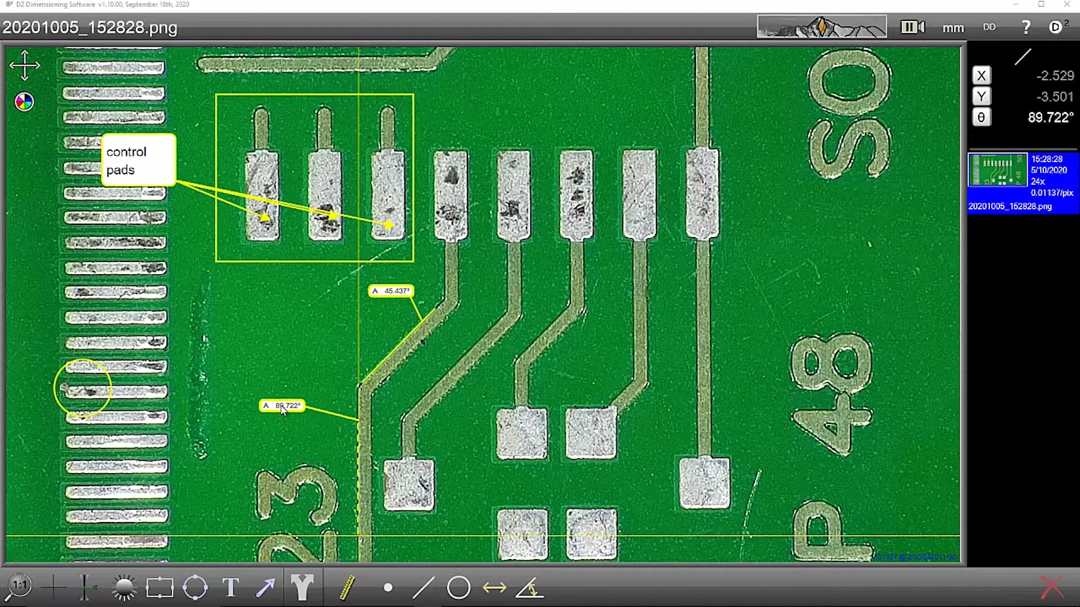
- Measure the angle between the trace's vertical and diagonal edge lines and nudge its label slightly
left_click(535, 588)
left_click(358, 447)
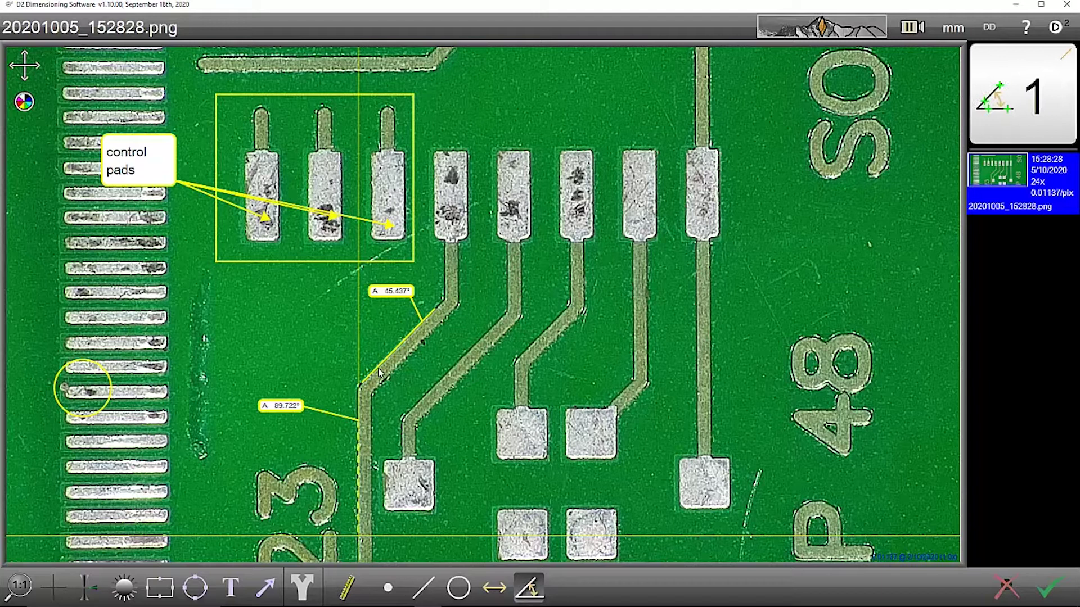
left_click(382, 372)
left_click(1060, 582)
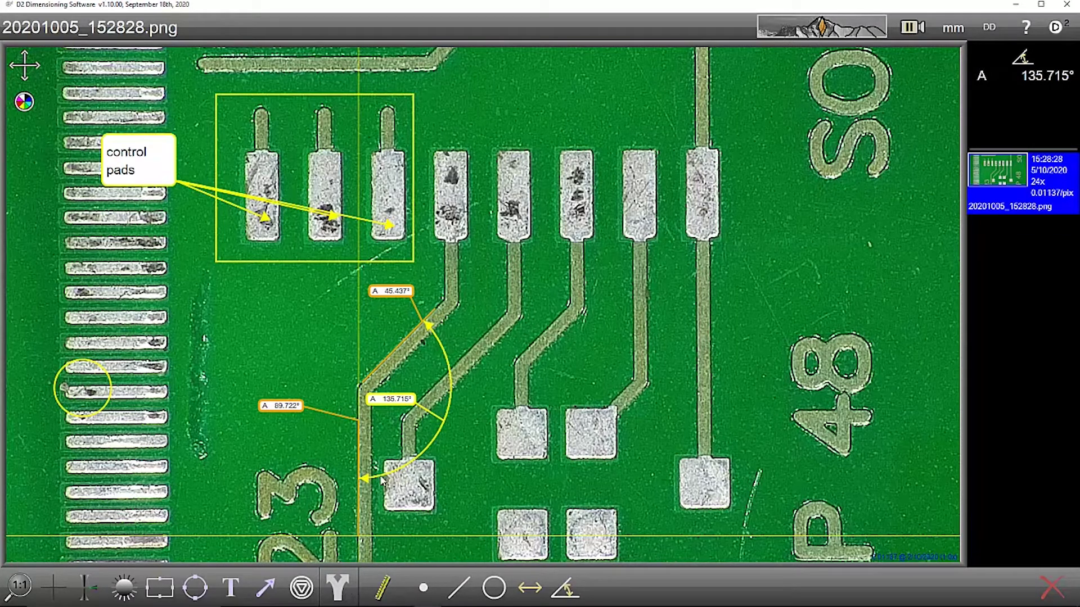
left_click_drag(393, 403, 398, 405)
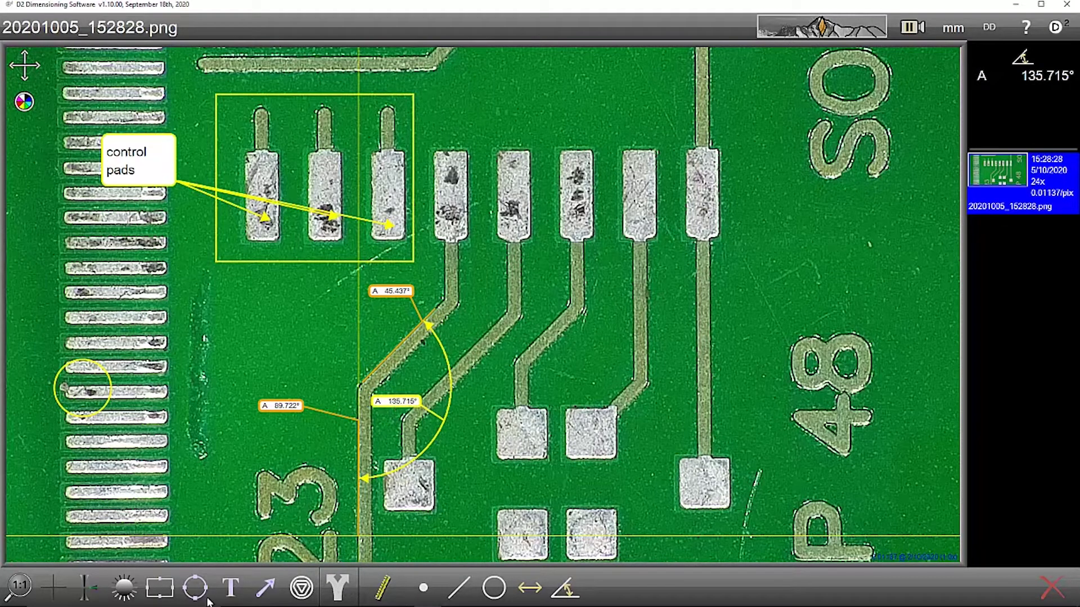
- Cycle the angle dimension to the reflex angle on the trace bend's left side, moving the diagonal line's label clear of the arc
left_click(296, 588)
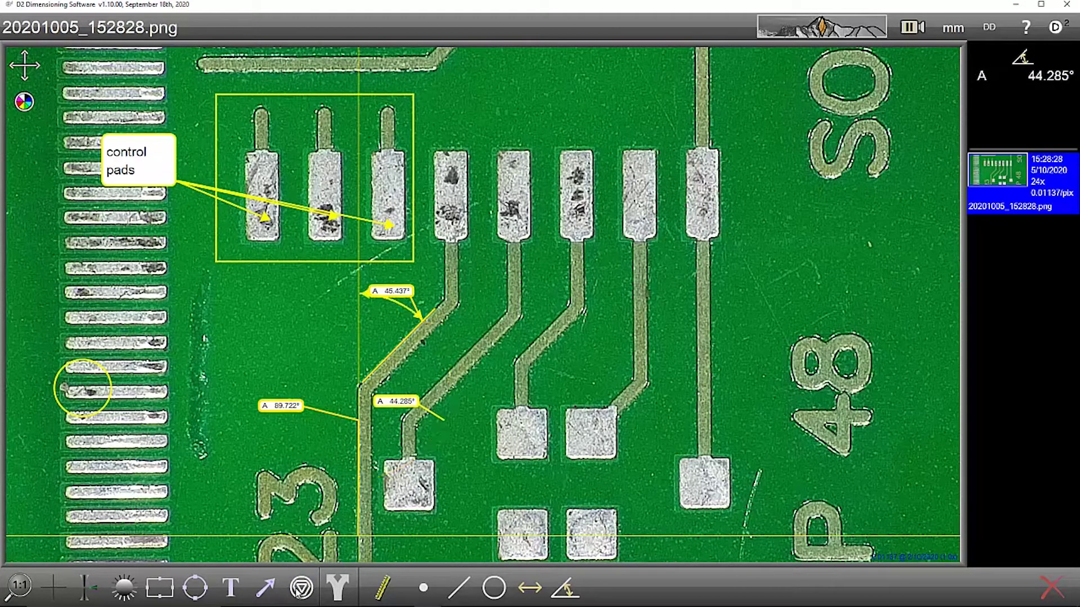
left_click_drag(402, 298, 430, 260)
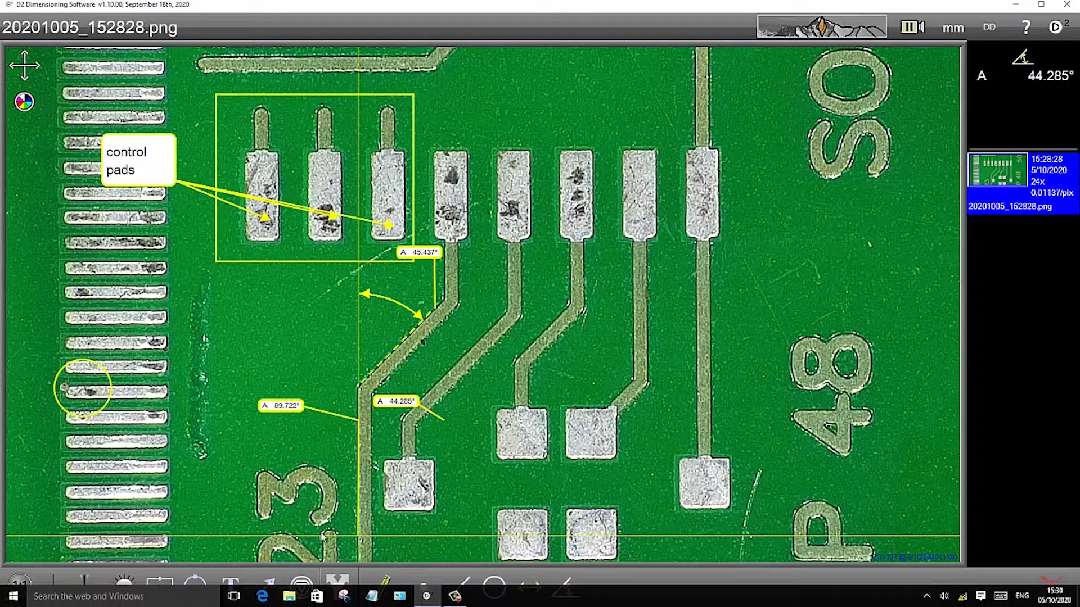
left_click(302, 588)
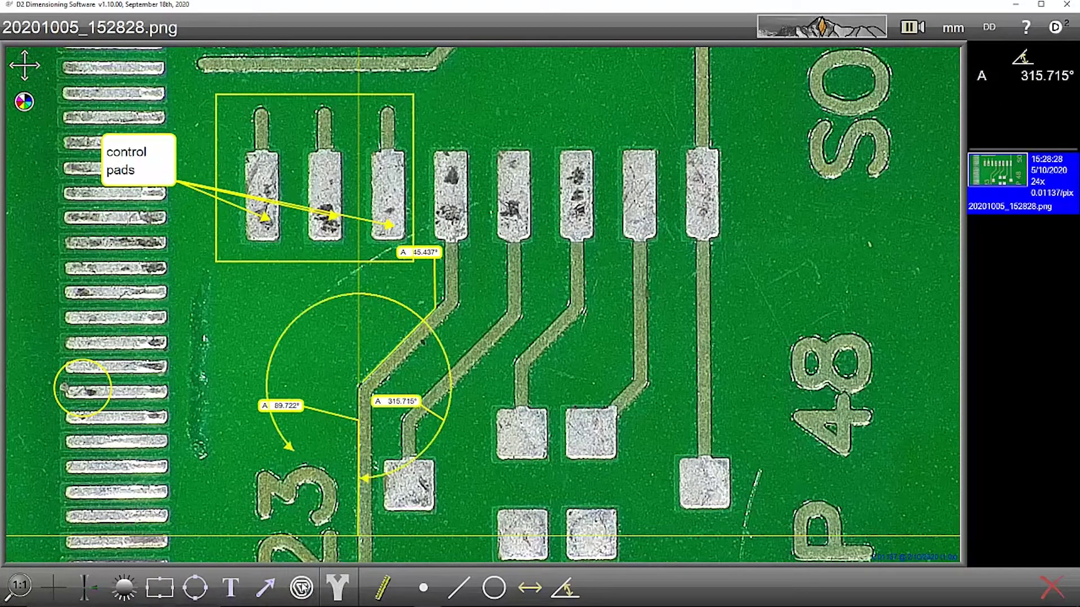
left_click(301, 588)
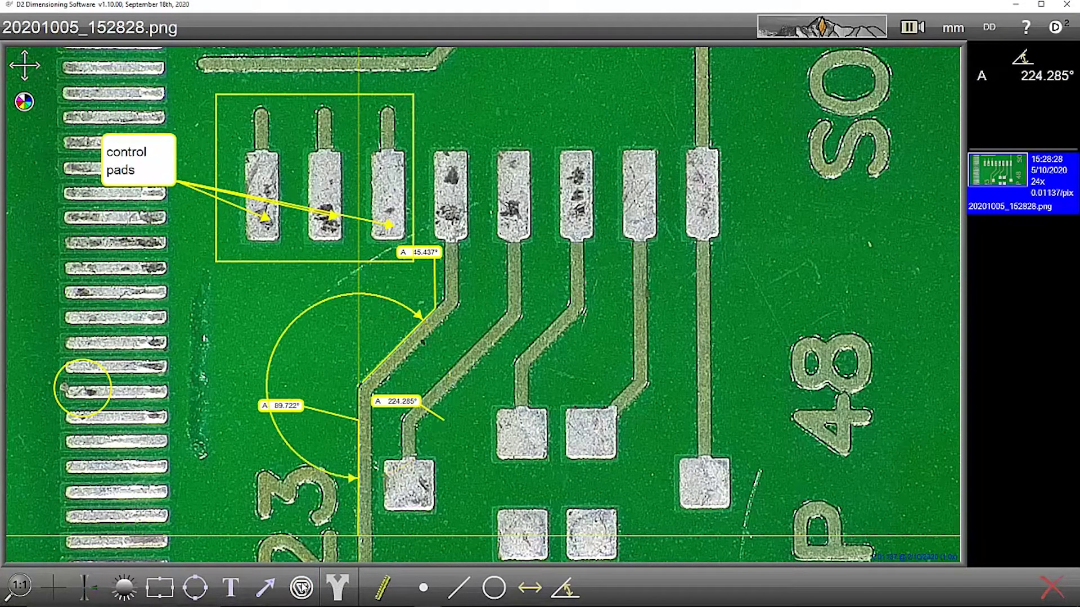
- Cycle the trace bend's angle dimension past the obtuse angle to the acute angle above the bend
left_click(302, 588)
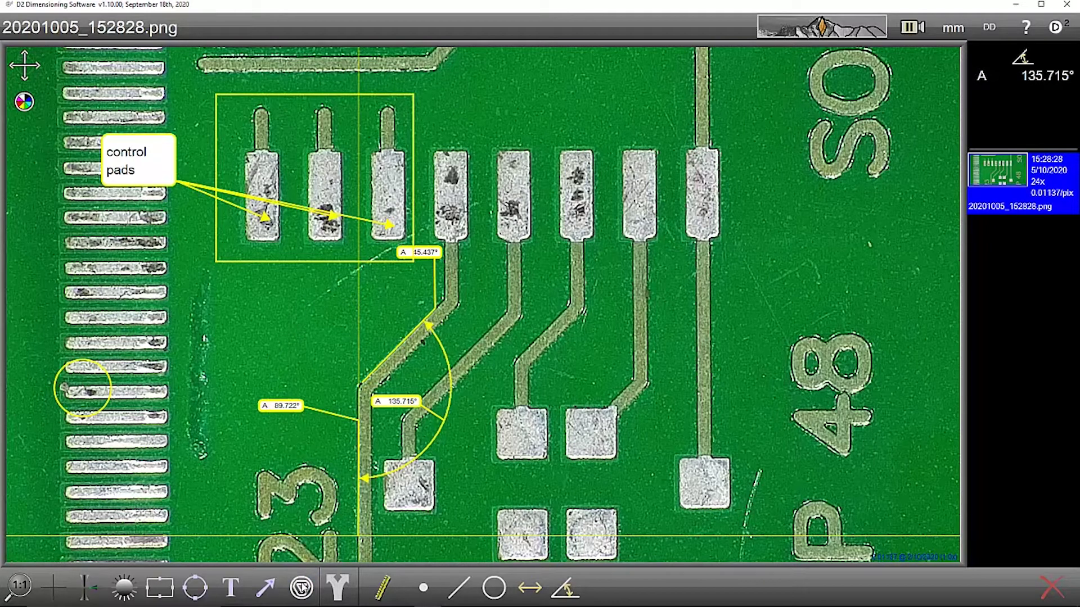
left_click(301, 588)
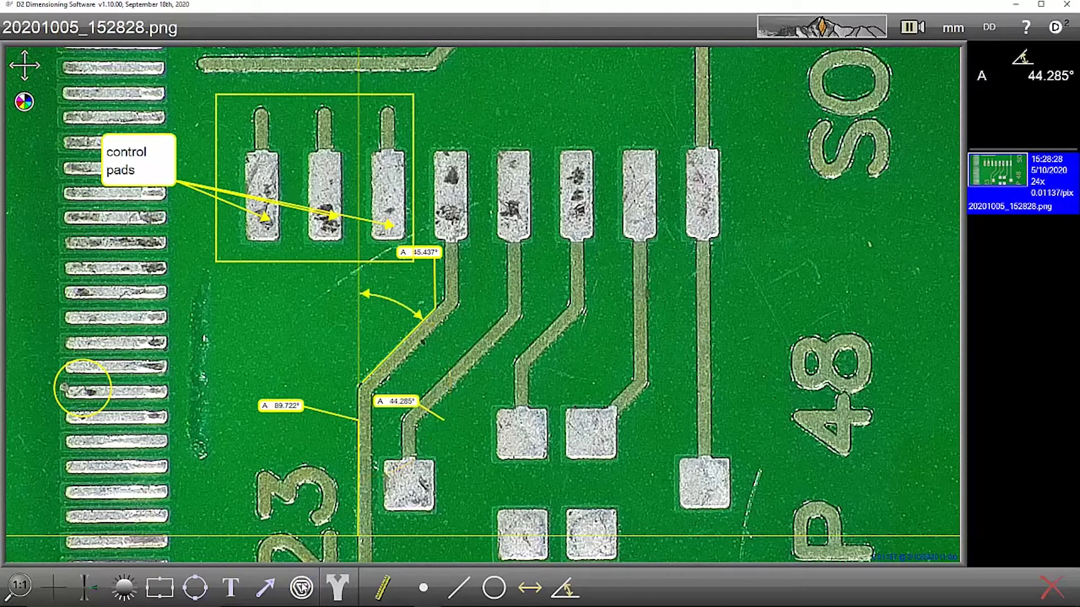
left_click(367, 298)
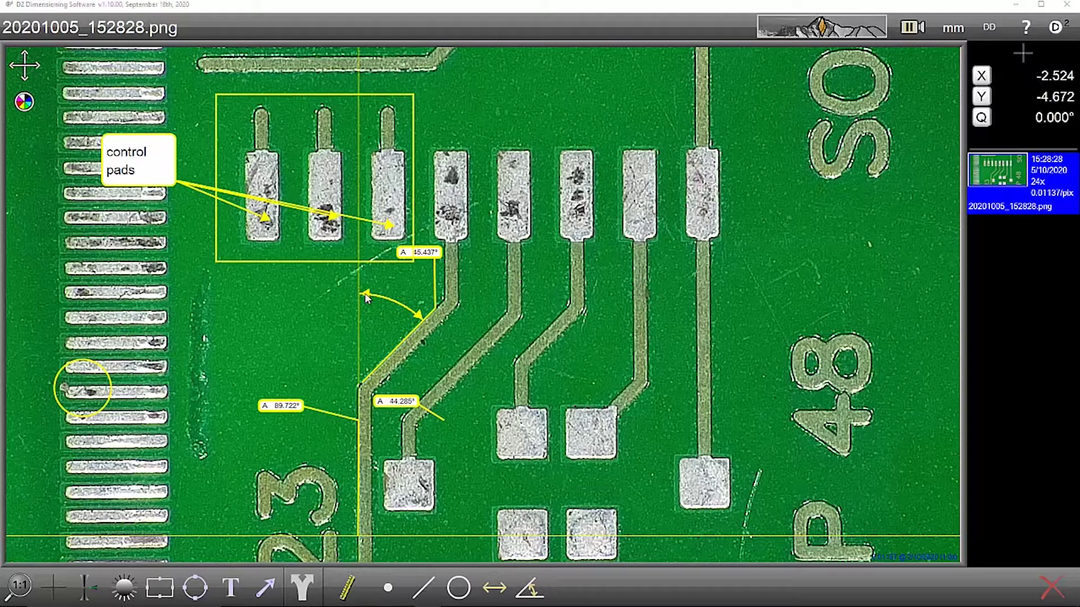
- Recolour the trace bend's angle dimension magenta and move its label just above the arc
left_click(367, 298)
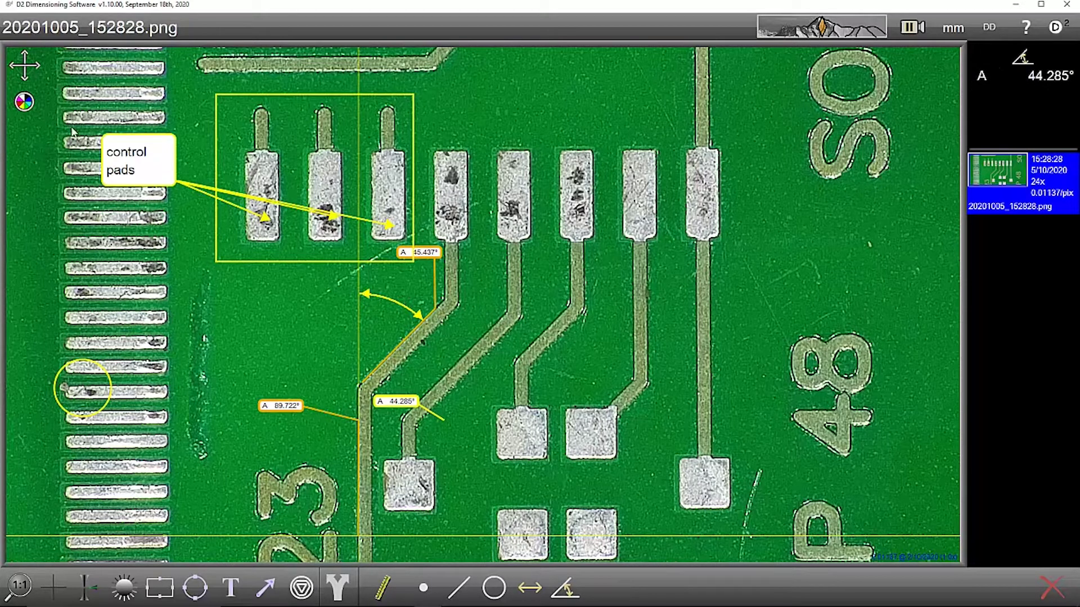
left_click(24, 103)
left_click(24, 104)
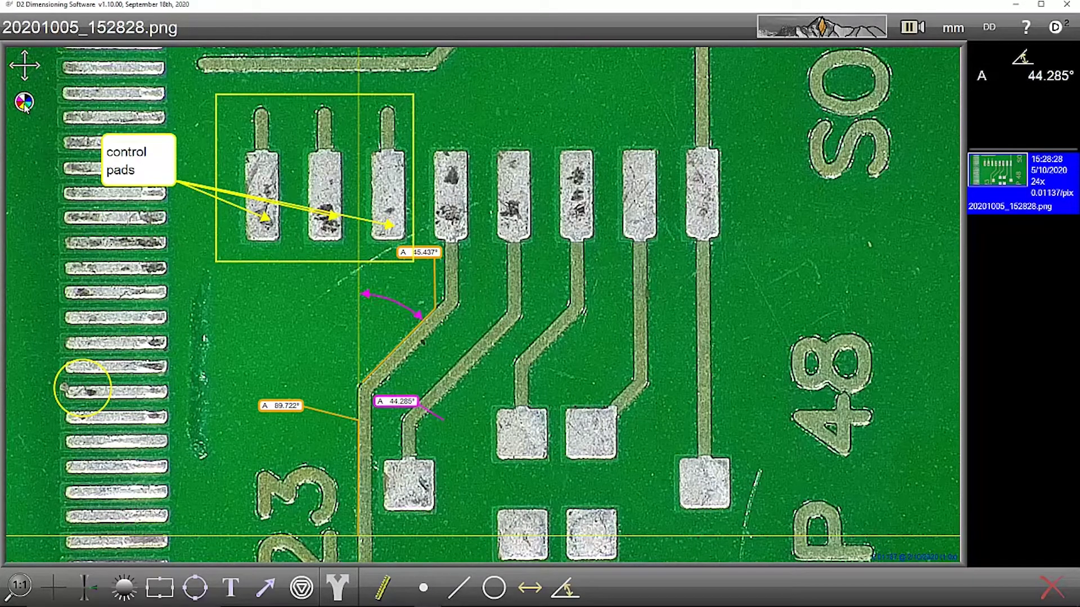
left_click_drag(396, 401, 393, 275)
left_click(326, 355)
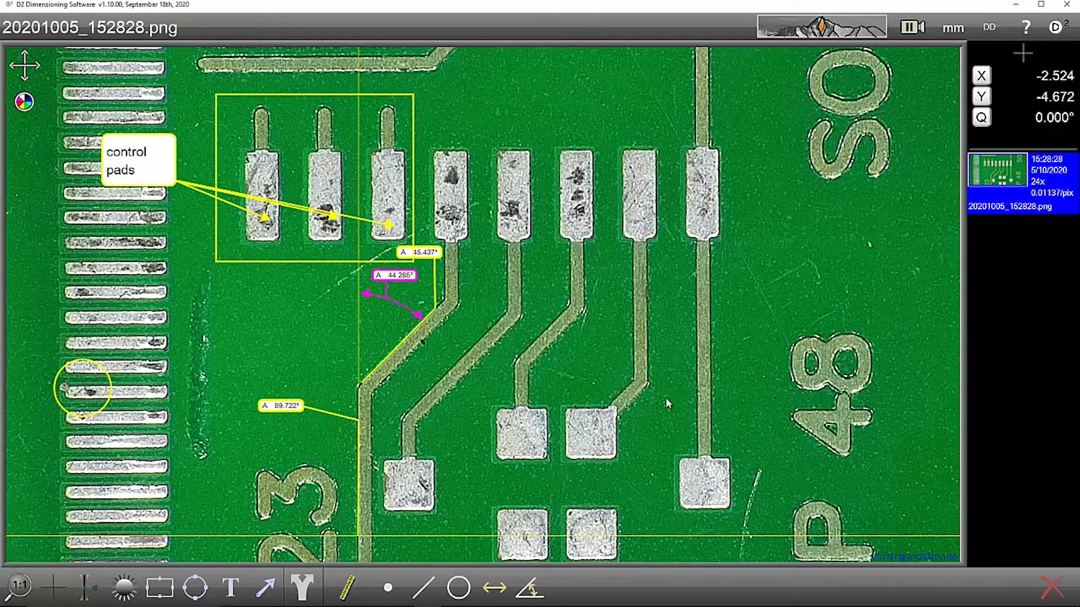
- Reposition the crosshair onto the right edge of the second trace from the right and change its colour to red
left_click(58, 591)
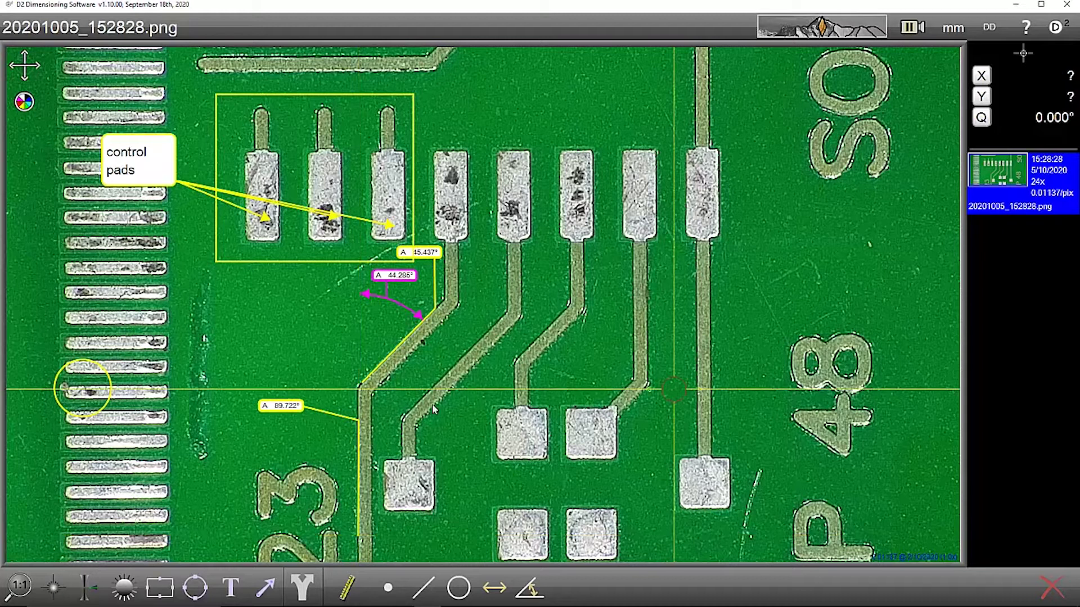
left_click_drag(708, 425, 526, 340)
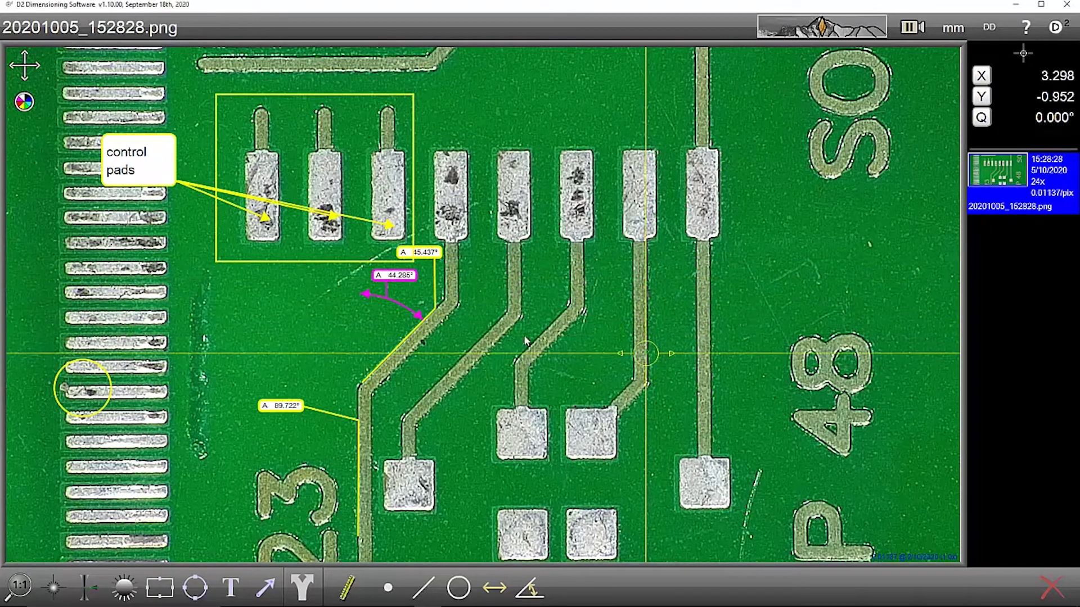
left_click(26, 105)
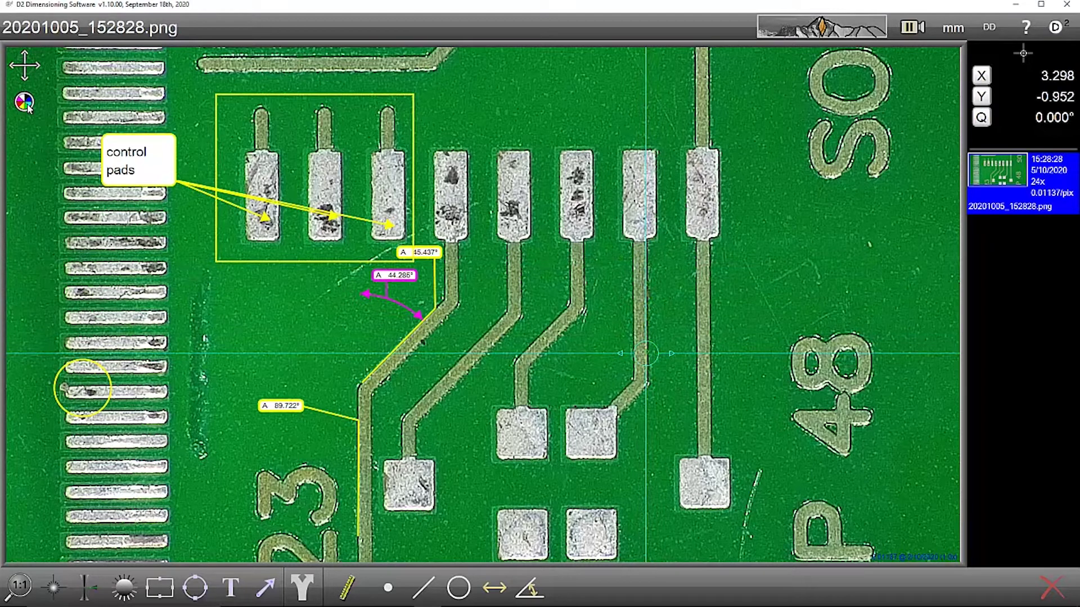
left_click(25, 104)
left_click(26, 105)
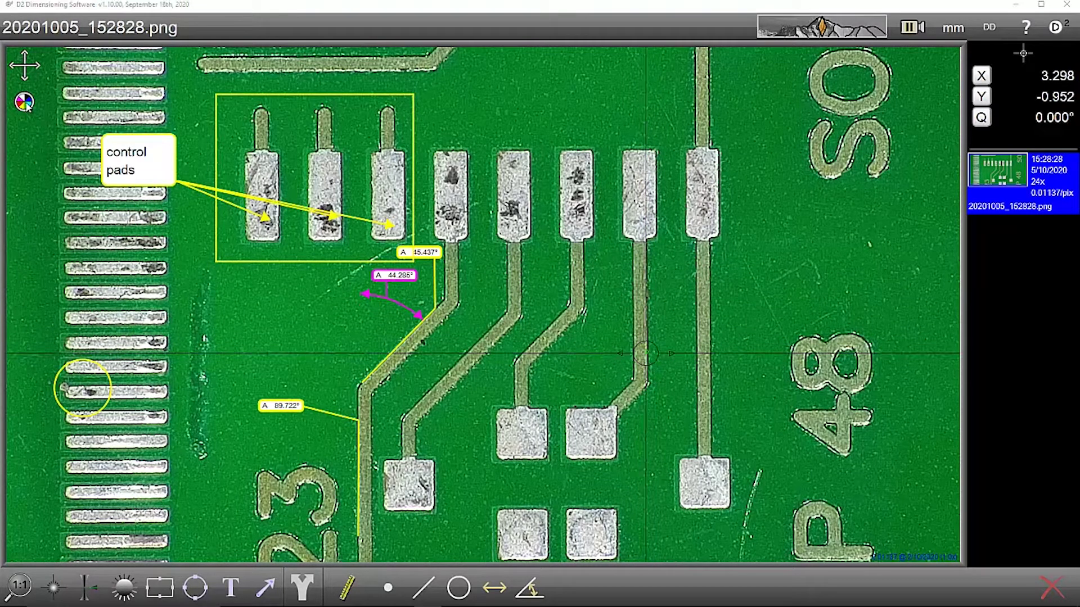
left_click(25, 103)
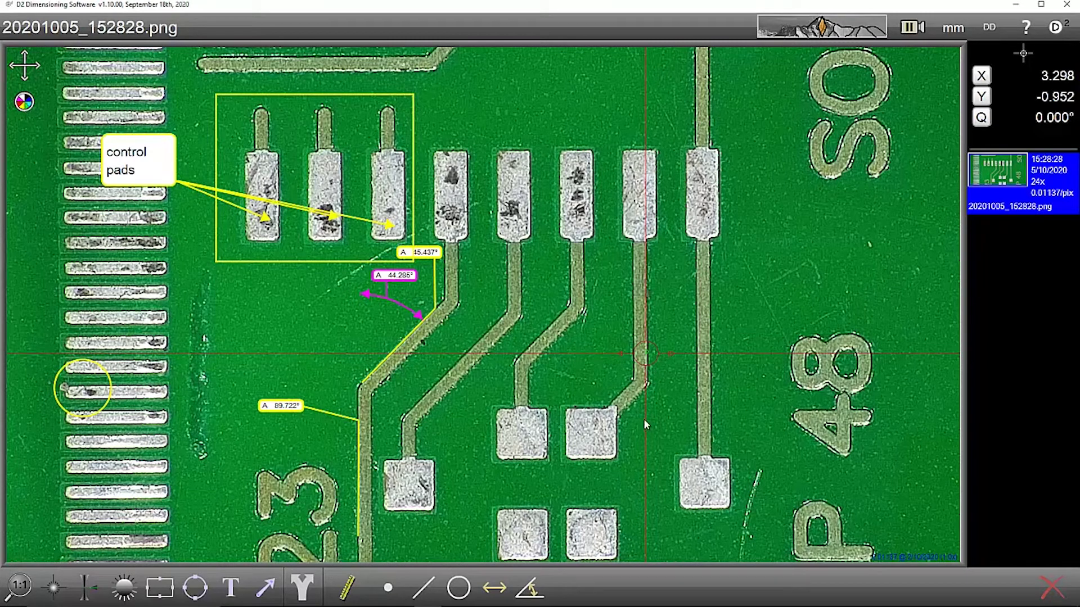
- Measure a line along the left edge of the rightmost trace and place its angle label to the right of the trace
left_click(426, 588)
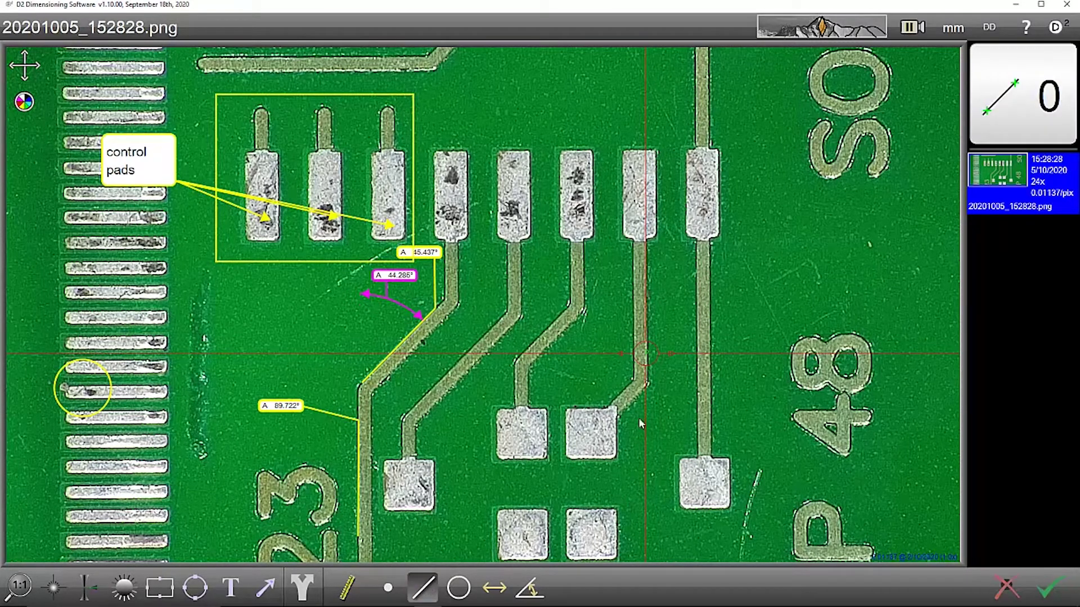
left_click(696, 256)
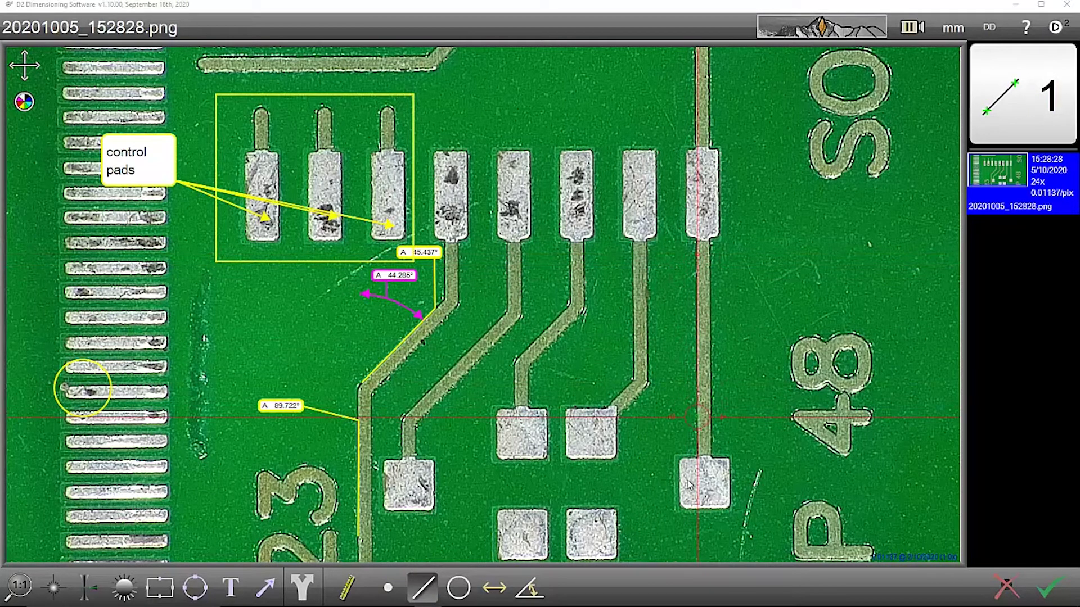
left_click(699, 433)
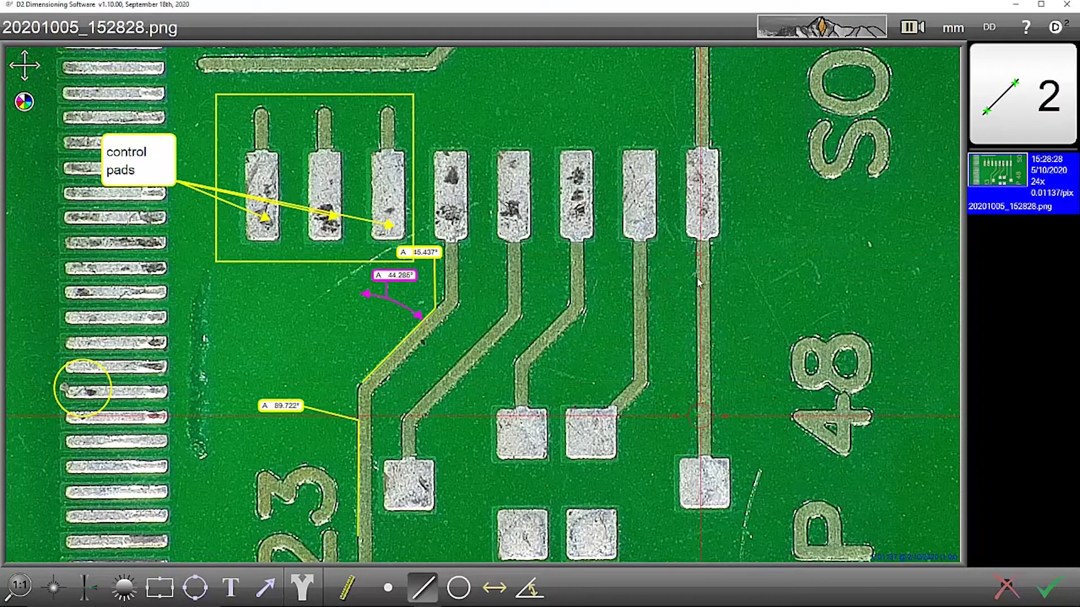
left_click(1049, 588)
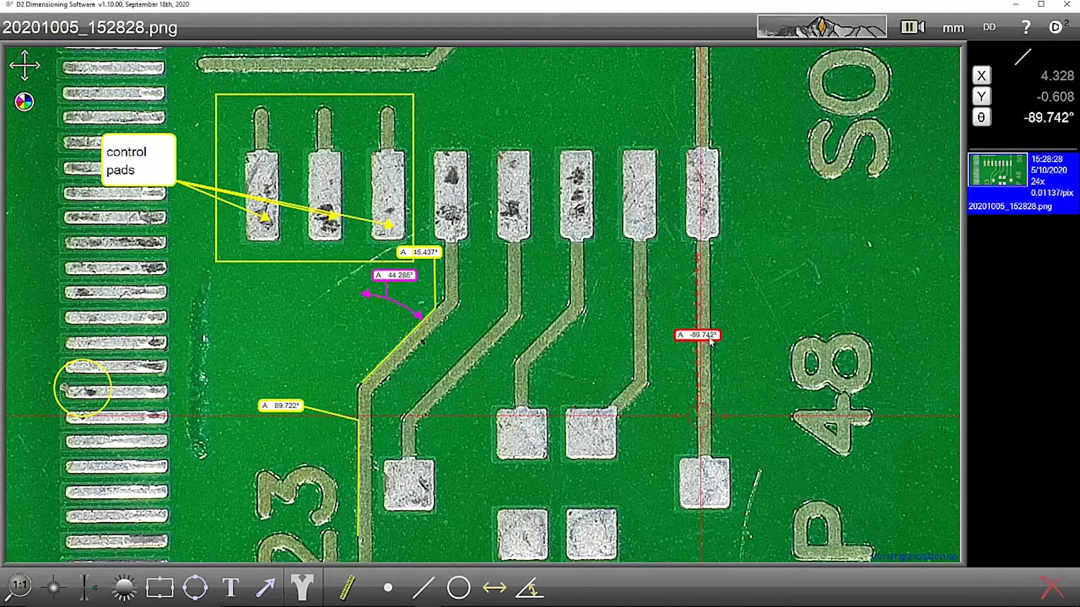
left_click_drag(706, 335, 801, 317)
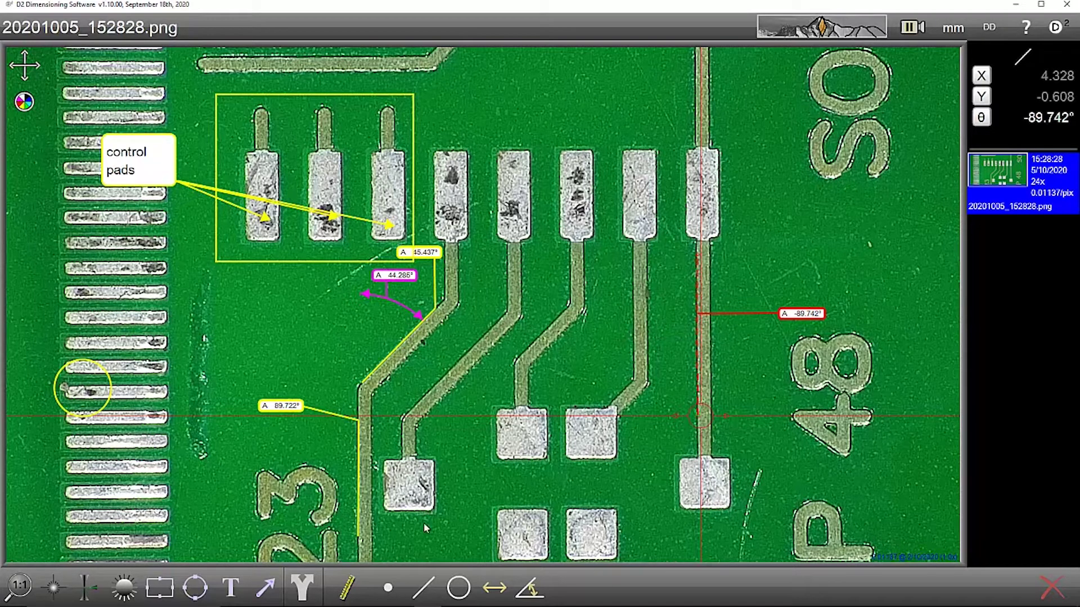
- Measure a line along the right edge of the neighbouring trace's vertical section and place its angle label to the left
left_click(423, 588)
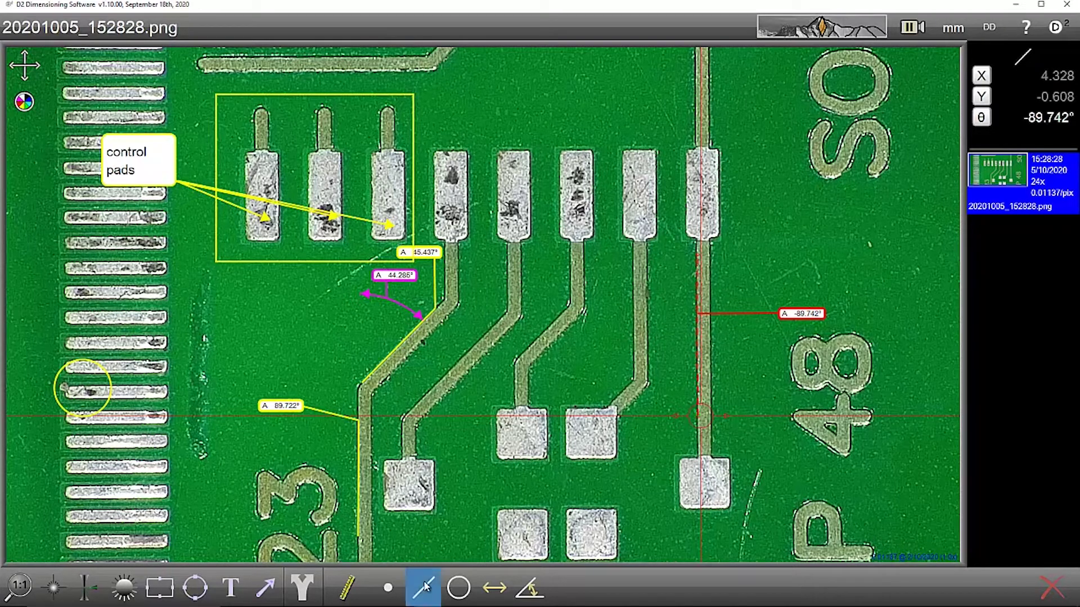
left_click(646, 252)
left_click(652, 363)
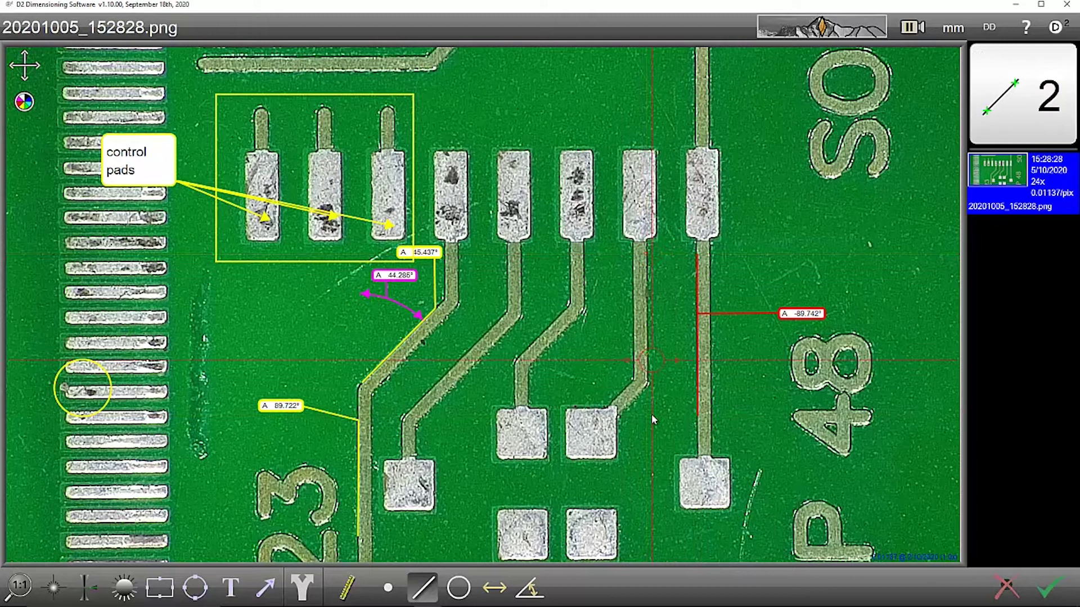
left_click(1047, 585)
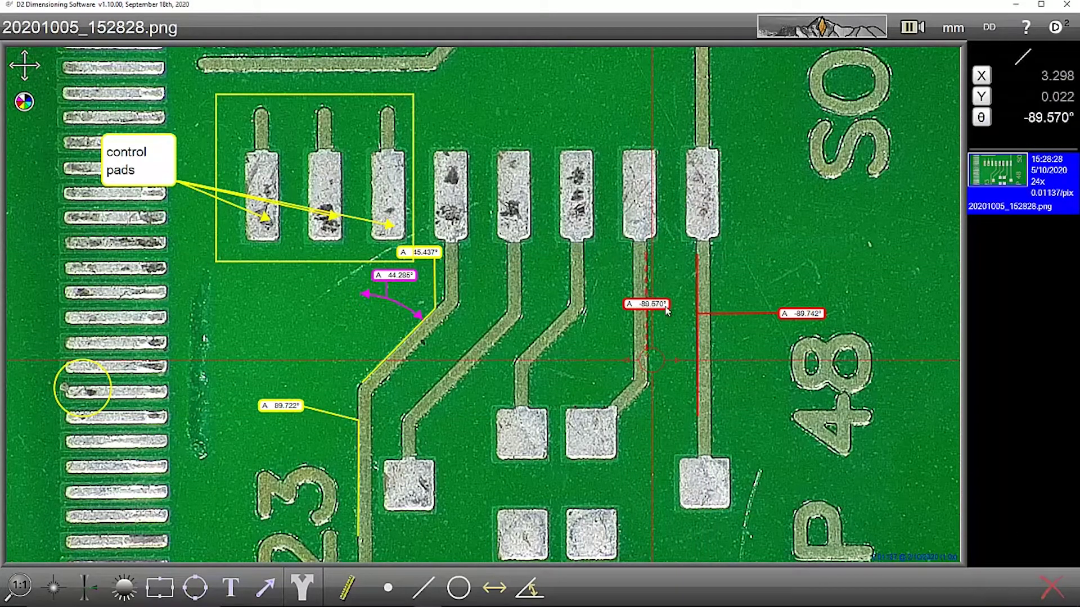
left_click_drag(646, 304, 595, 316)
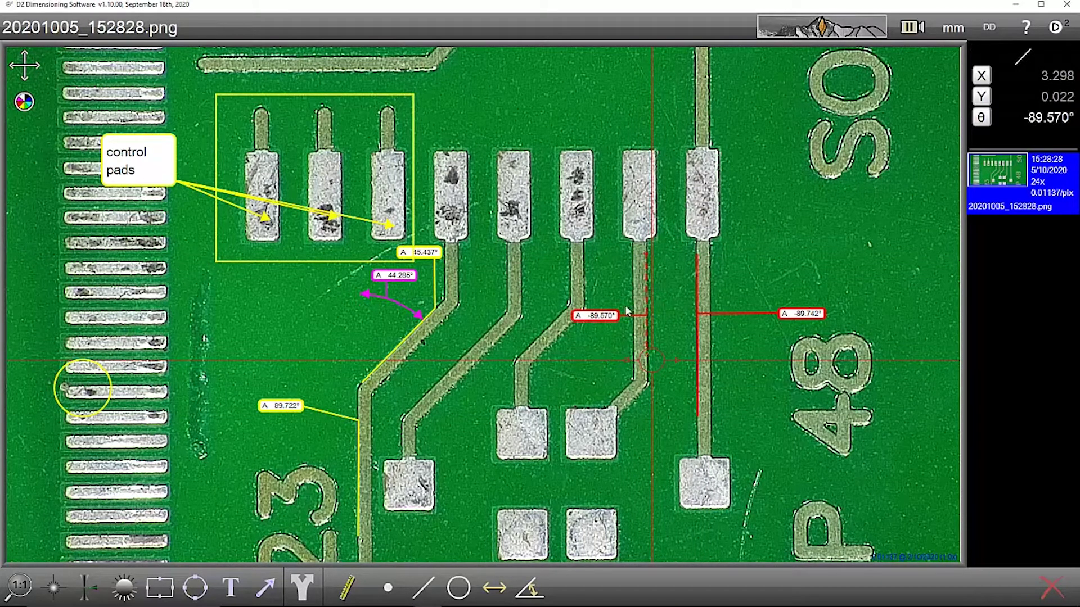
- Dimension the distance between the two red trace-edge lines, placing its label above the arrows, and recolour the dimension blue
left_click(493, 587)
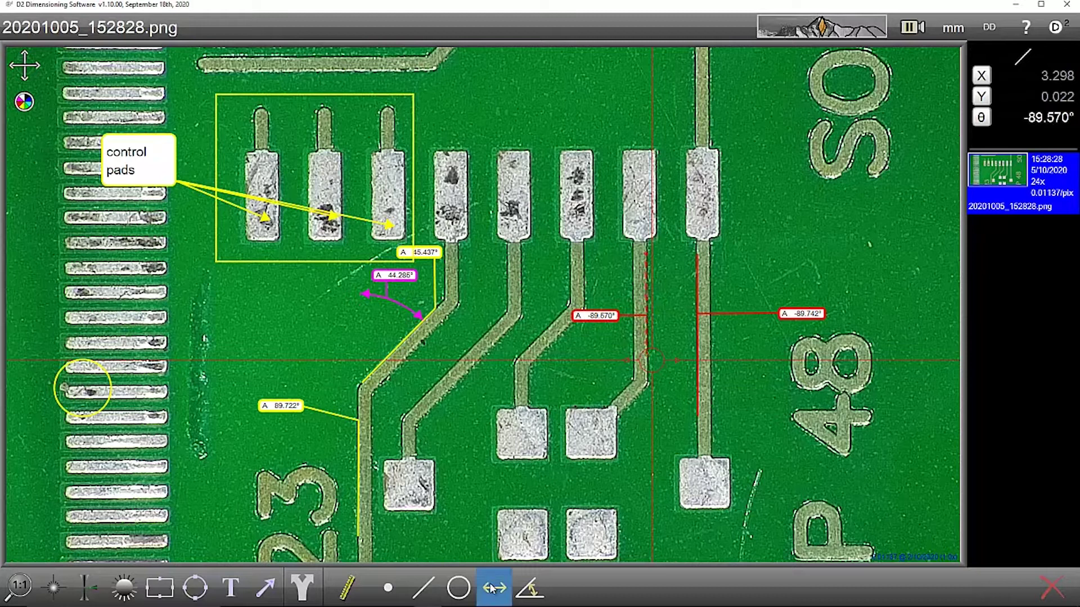
left_click(646, 292)
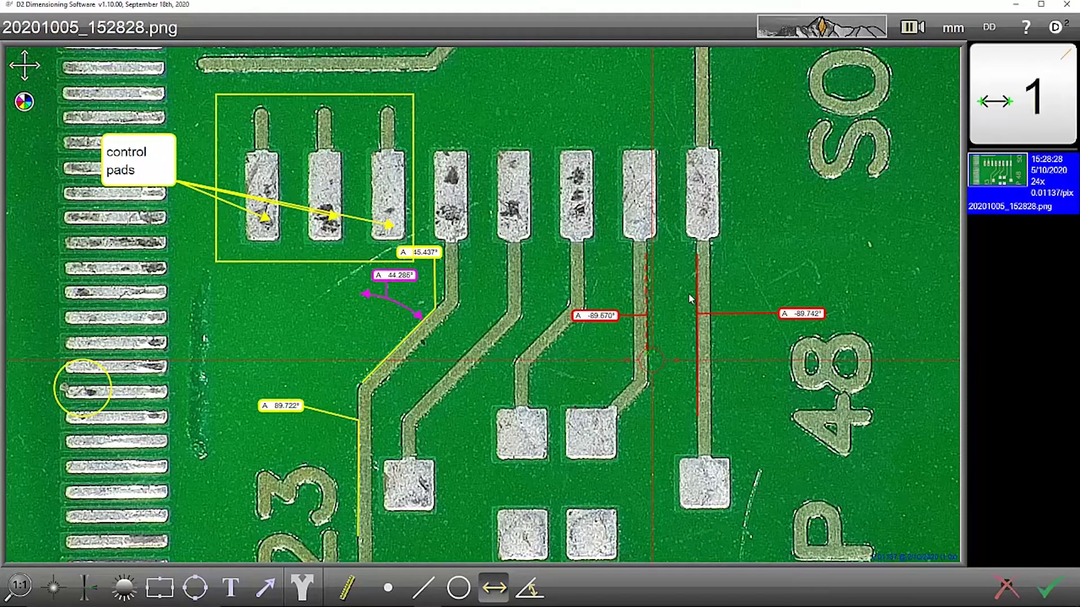
left_click(698, 298)
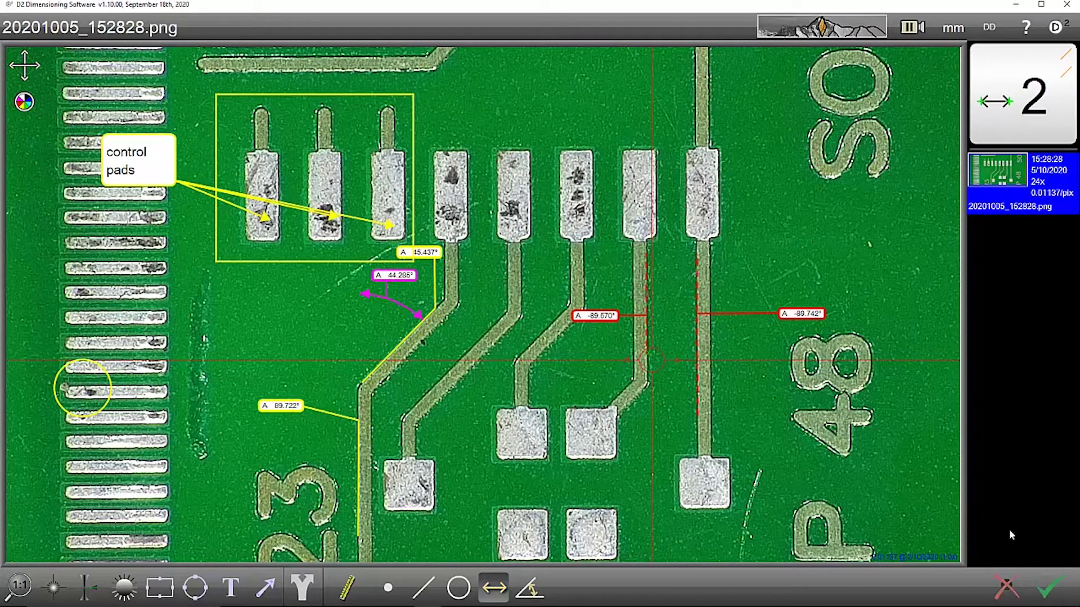
left_click(1053, 592)
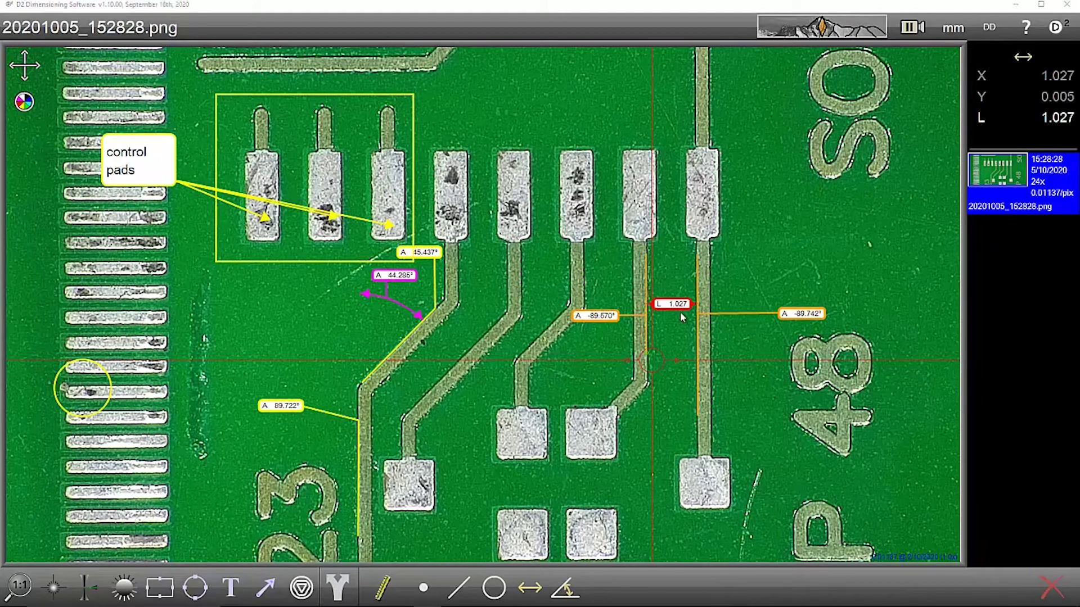
left_click_drag(675, 319, 670, 249)
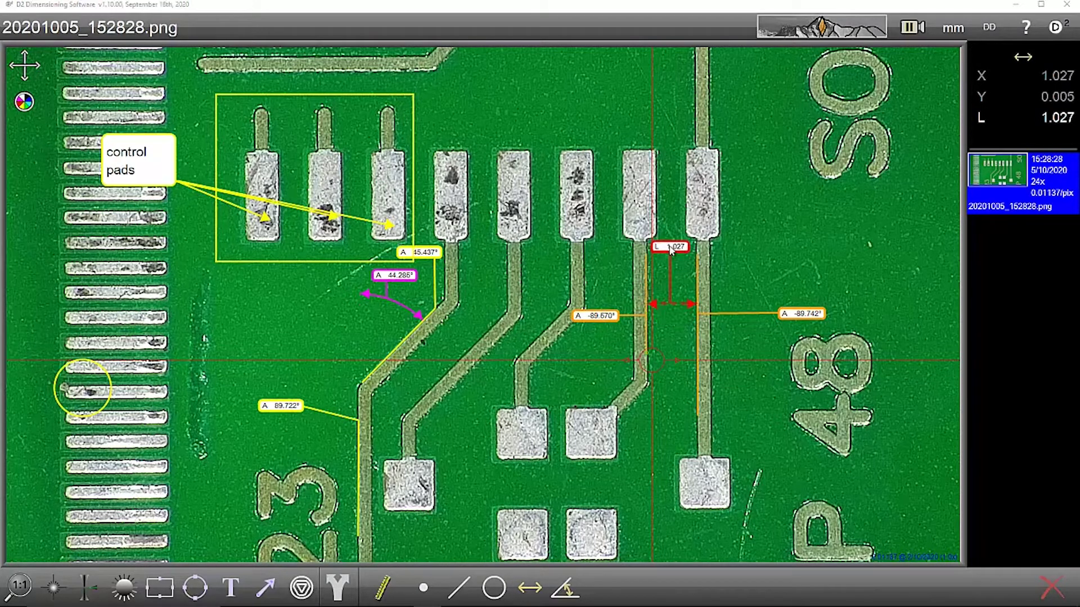
left_click(24, 102)
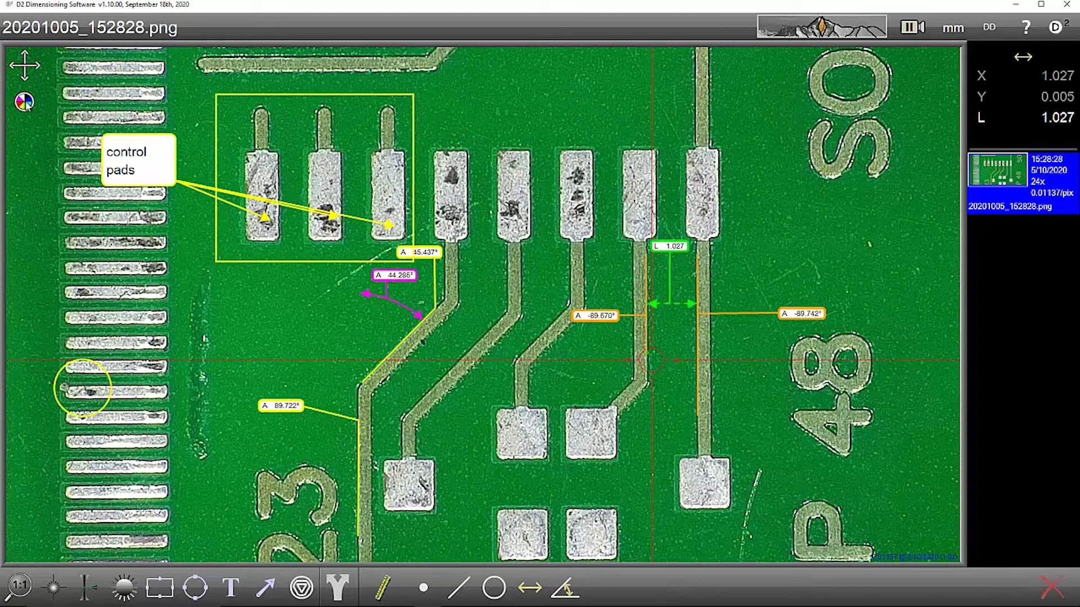
left_click(734, 363)
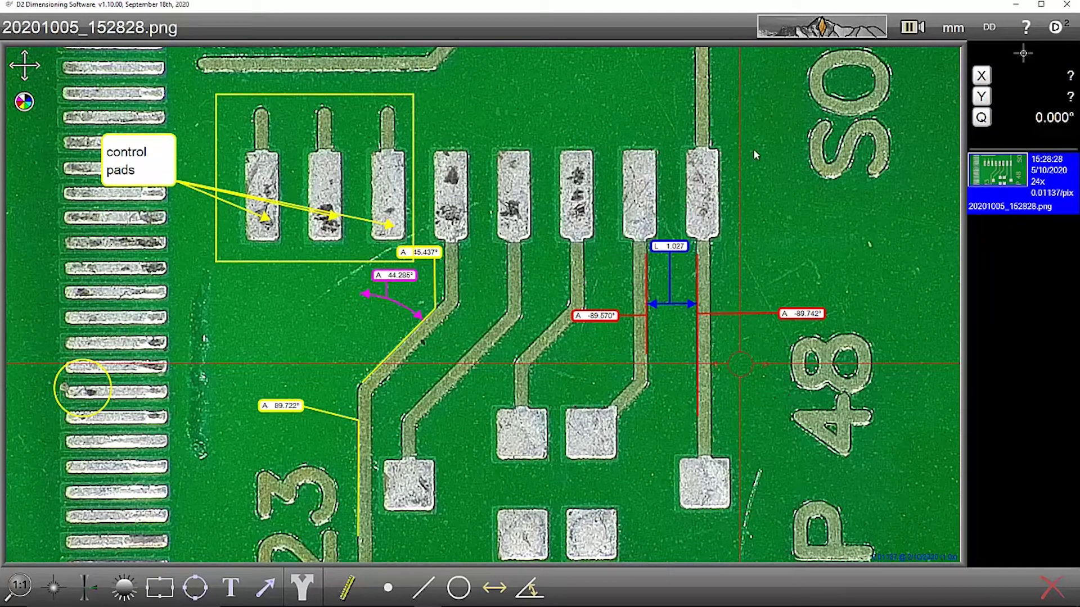
- Fade the annotation overlay almost completely out of the circuit board image and restore it to its normal strength
left_click_drag(821, 28, 772, 35)
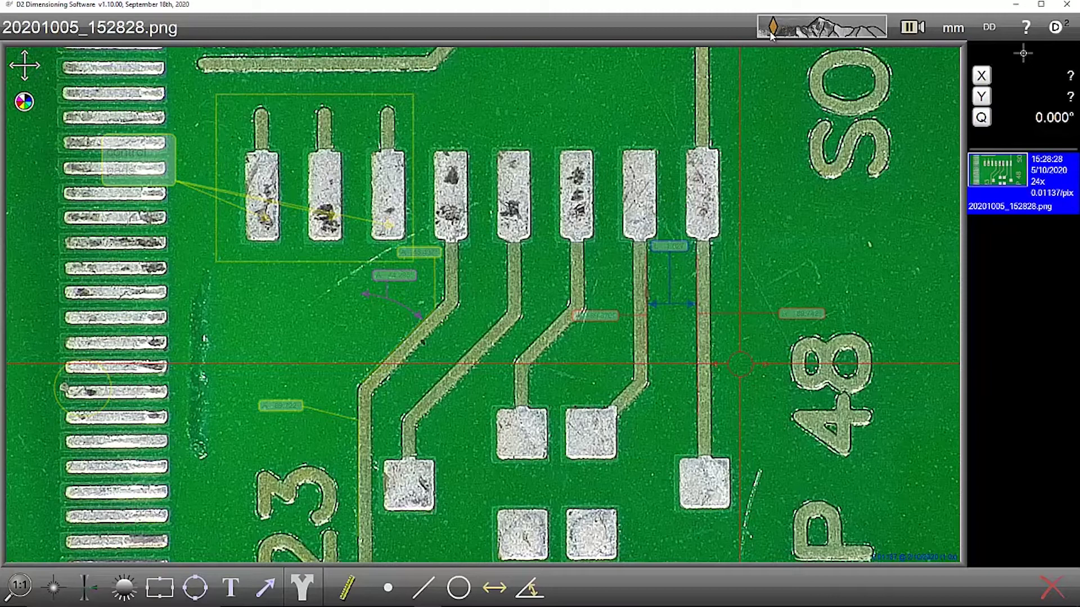
mouse_move(771, 34)
left_mouse_down()
mouse_move(882, 33)
mouse_move(821, 35)
left_mouse_up()
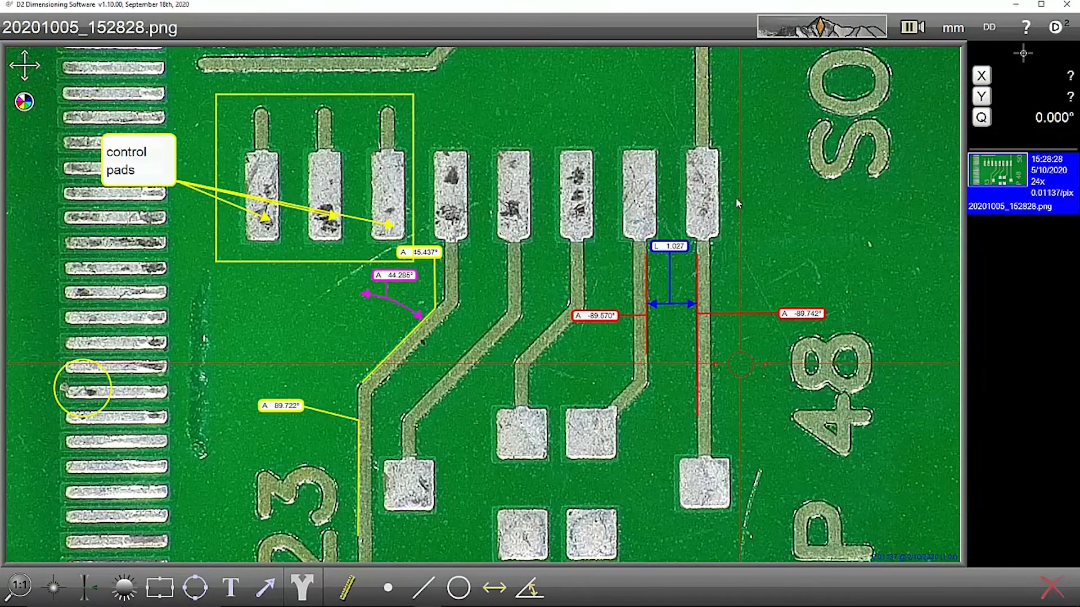
- Return to the live camera view and set the magnification to 10x
left_click(312, 584)
left_click(911, 28)
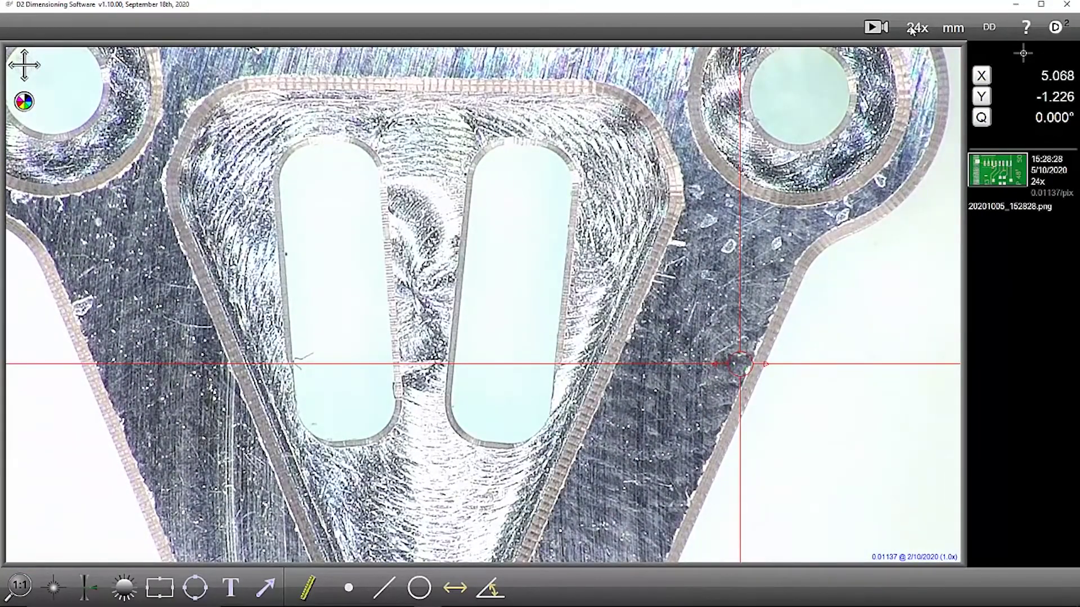
left_click(916, 28)
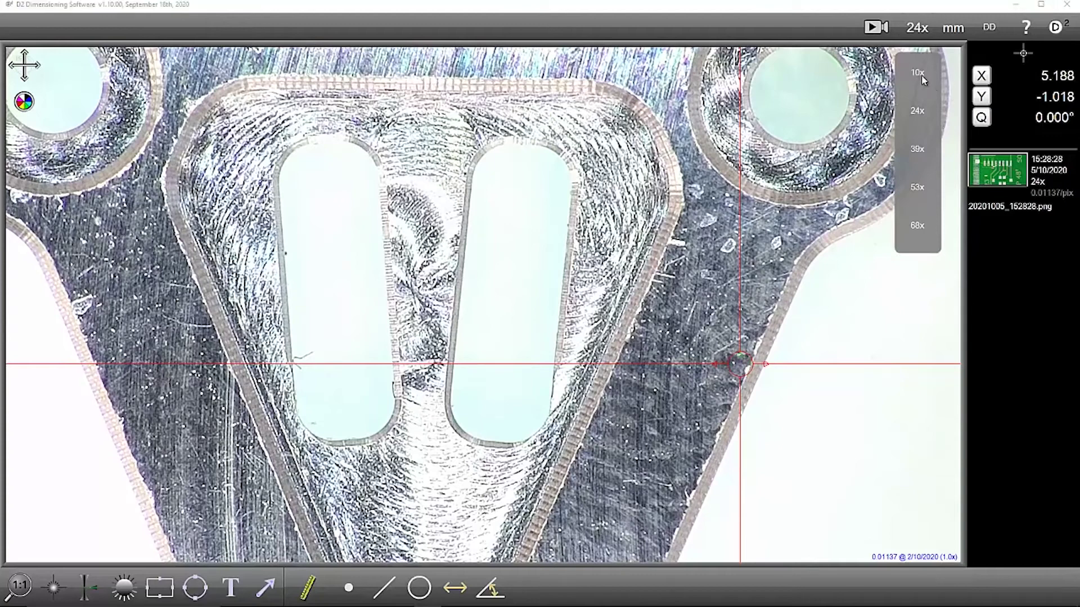
left_click(910, 82)
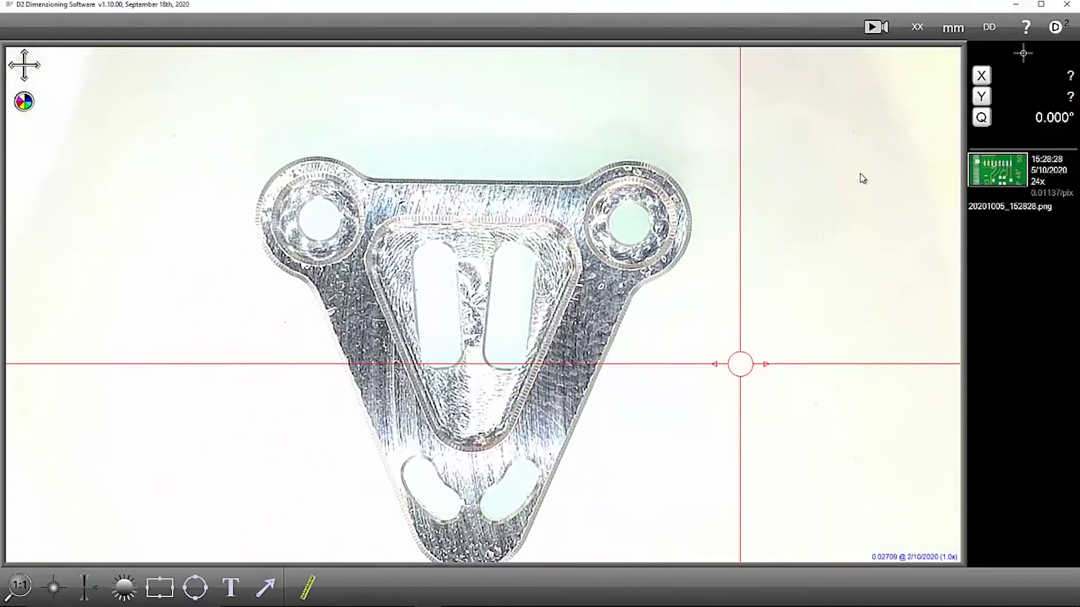
- Adjust the camera and lighting levels for the metal bracket, raising the backlight and lowering the top light to its minimum
left_click(124, 588)
left_click(804, 526)
left_click_drag(805, 525, 795, 477)
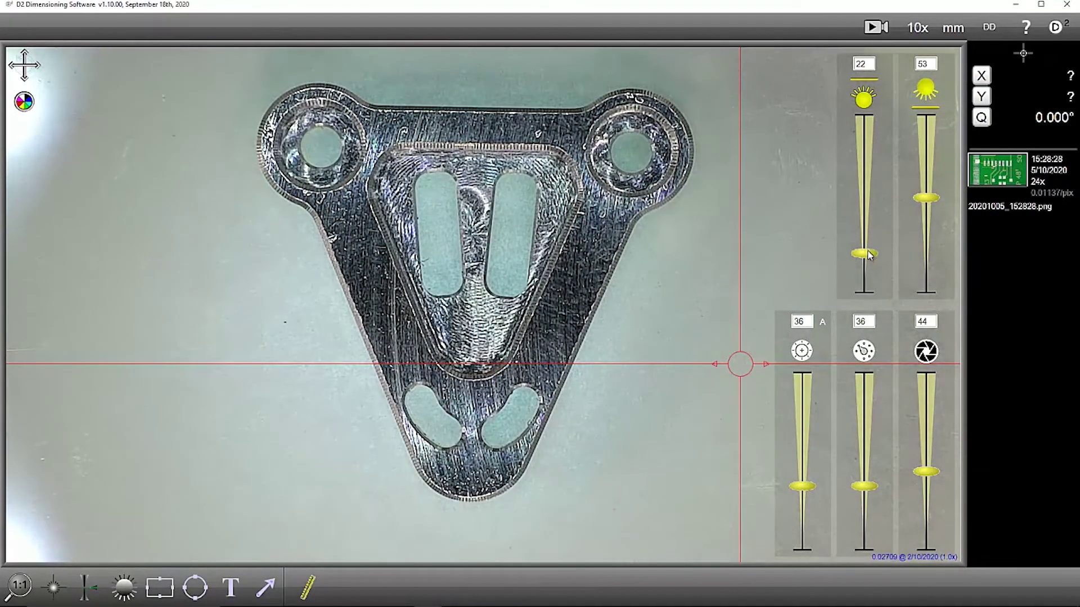
left_click_drag(865, 254, 864, 180)
left_click_drag(925, 197, 926, 201)
left_click_drag(928, 260, 926, 295)
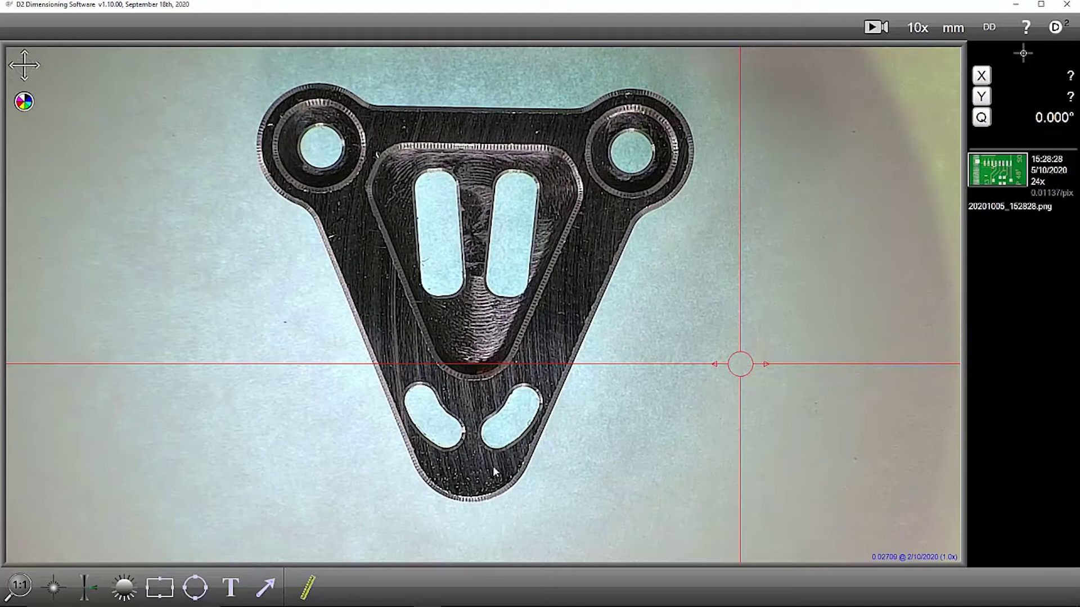
- Capture the bracket image and dimension the outer arc of the upper-left lug as a radius, placing its label outside the part
left_click(311, 589)
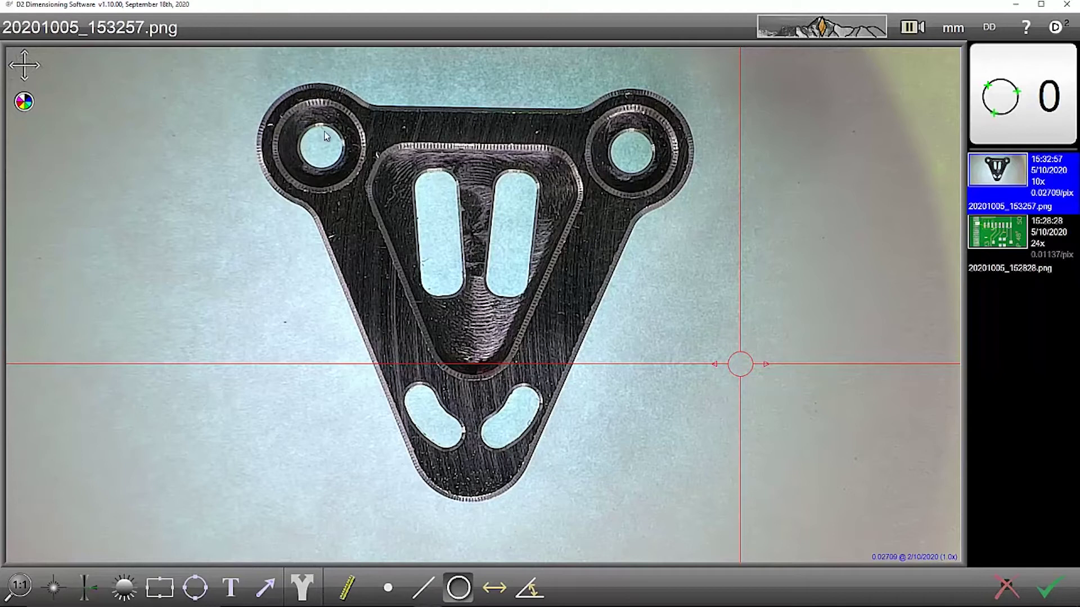
left_click(325, 83)
left_click(270, 101)
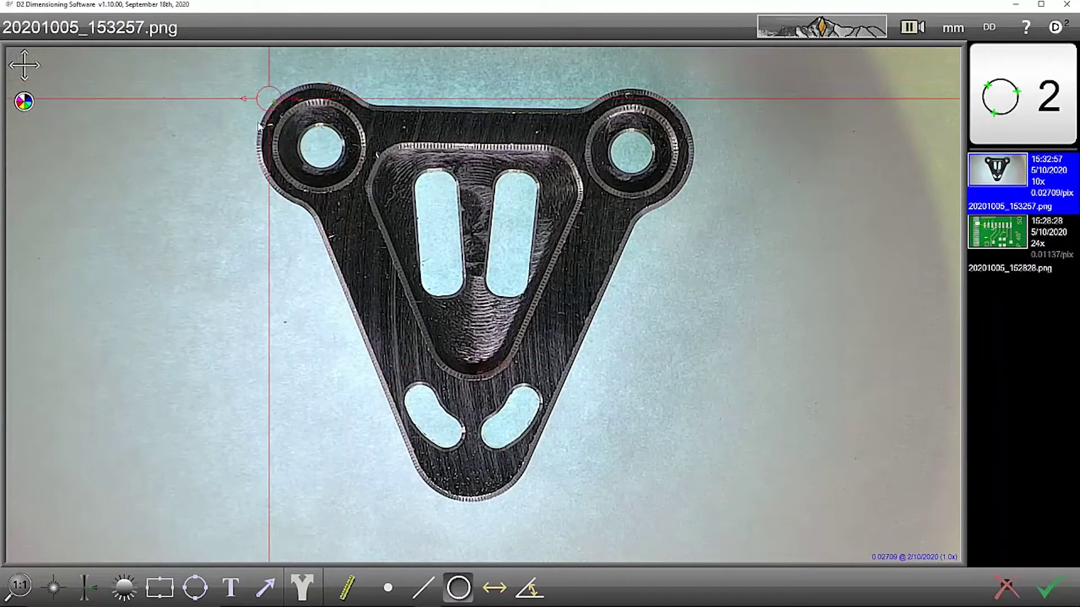
left_click(274, 192)
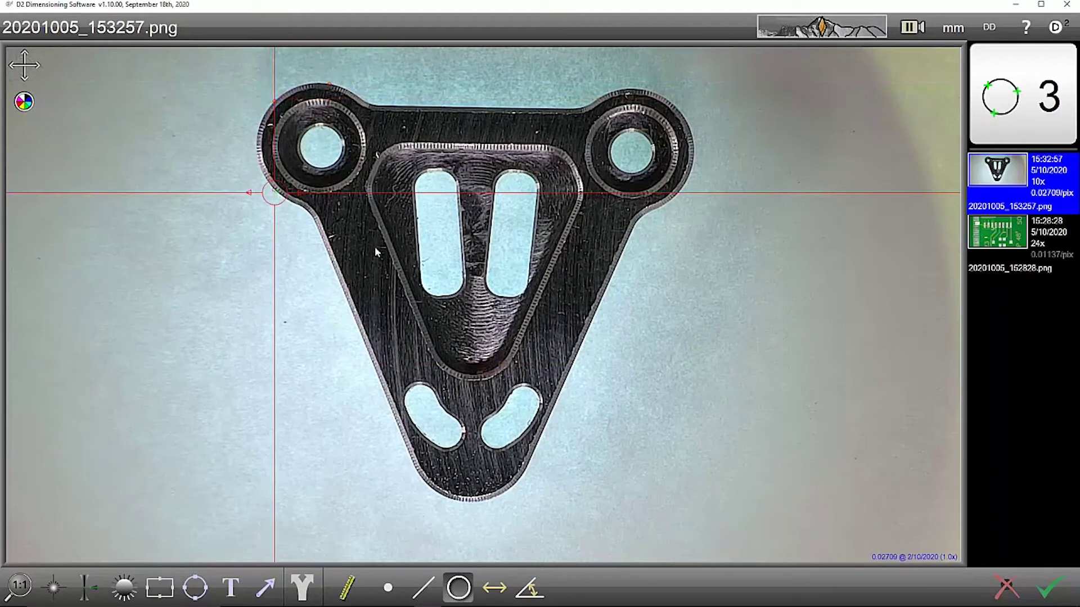
left_click(1049, 586)
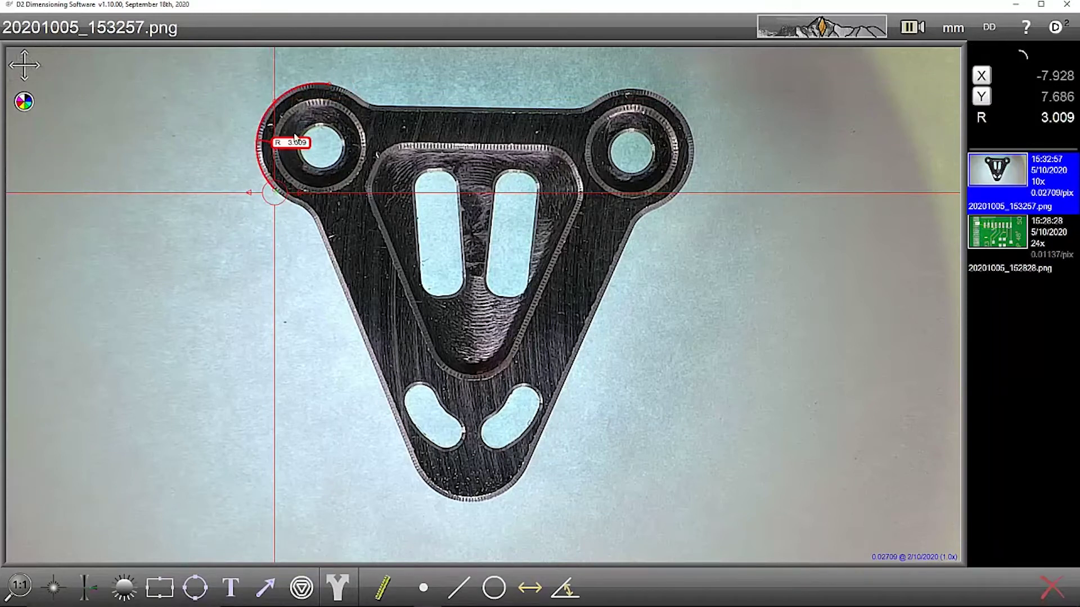
left_click_drag(284, 134, 215, 90)
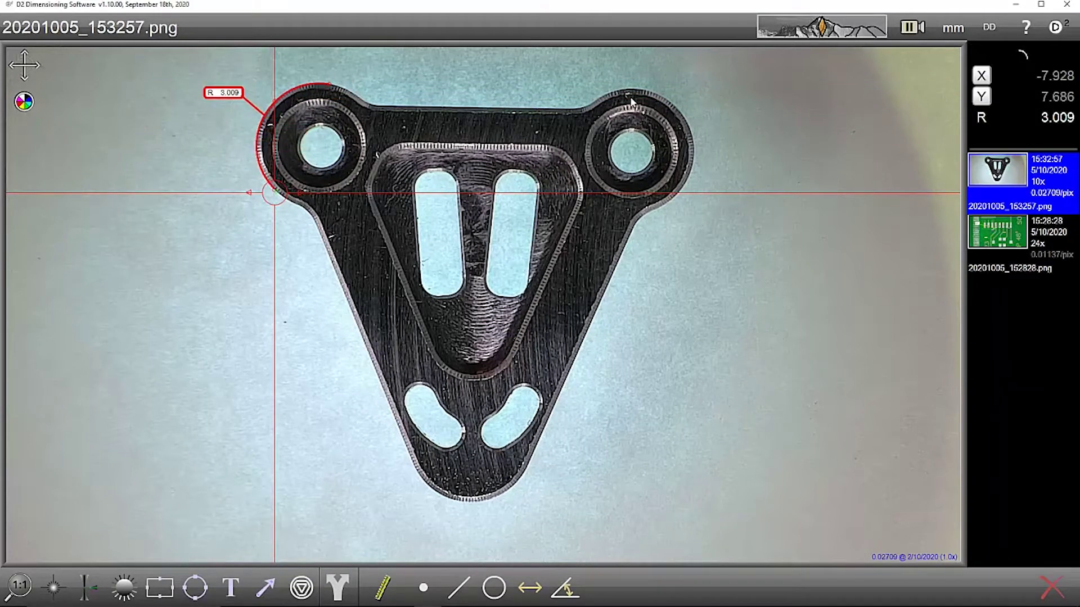
- Measure the upper-right lug's outer edge from four points, convert the circle to a radius arc, and place its label outside the part
left_click(494, 588)
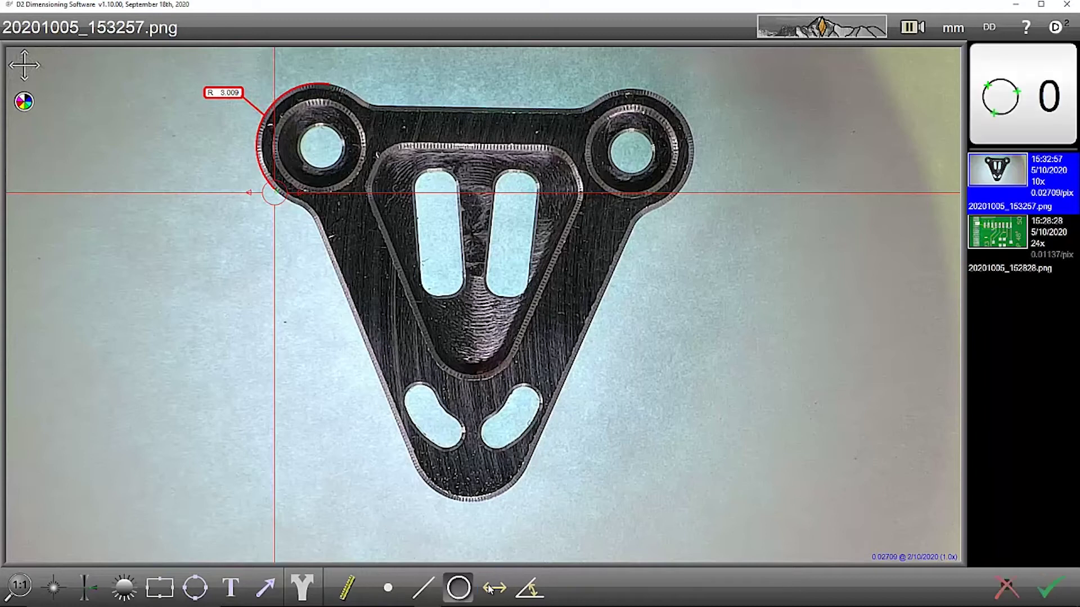
left_click(612, 90)
left_click(666, 100)
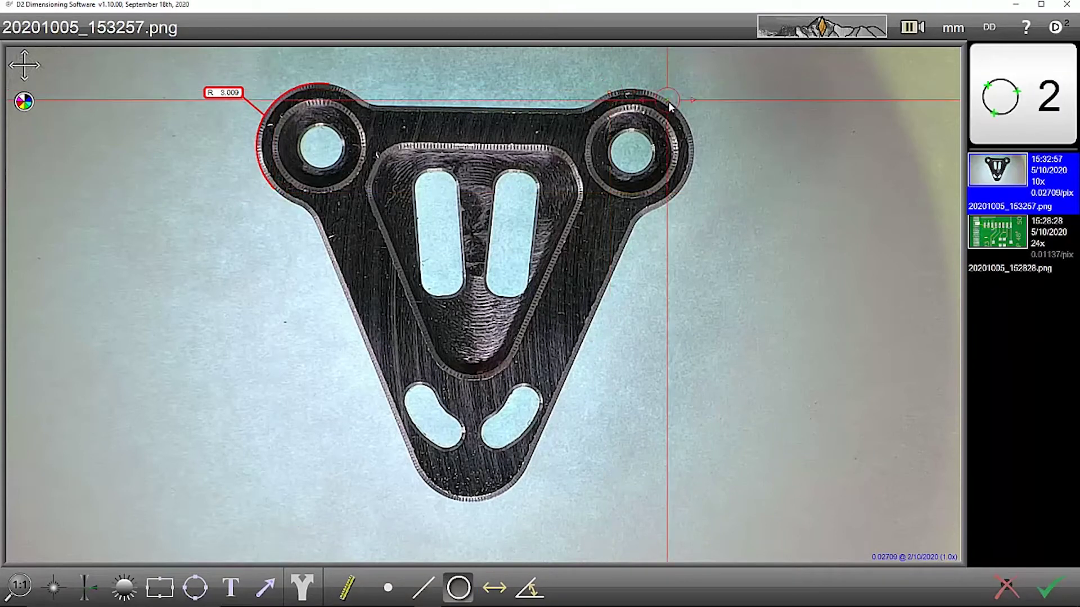
left_click(693, 140)
left_click(671, 200)
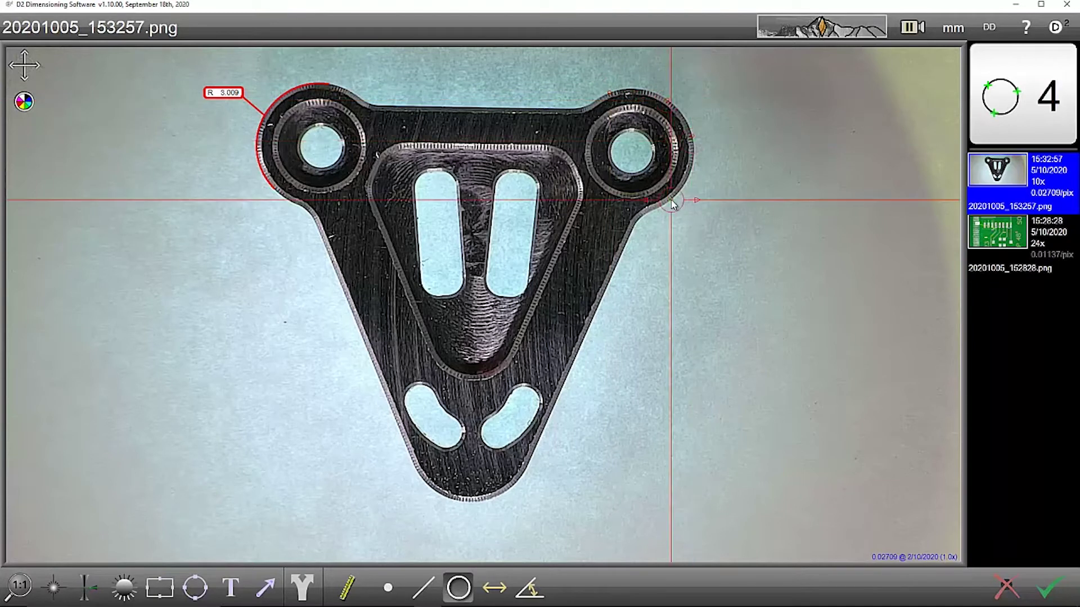
left_click(1060, 591)
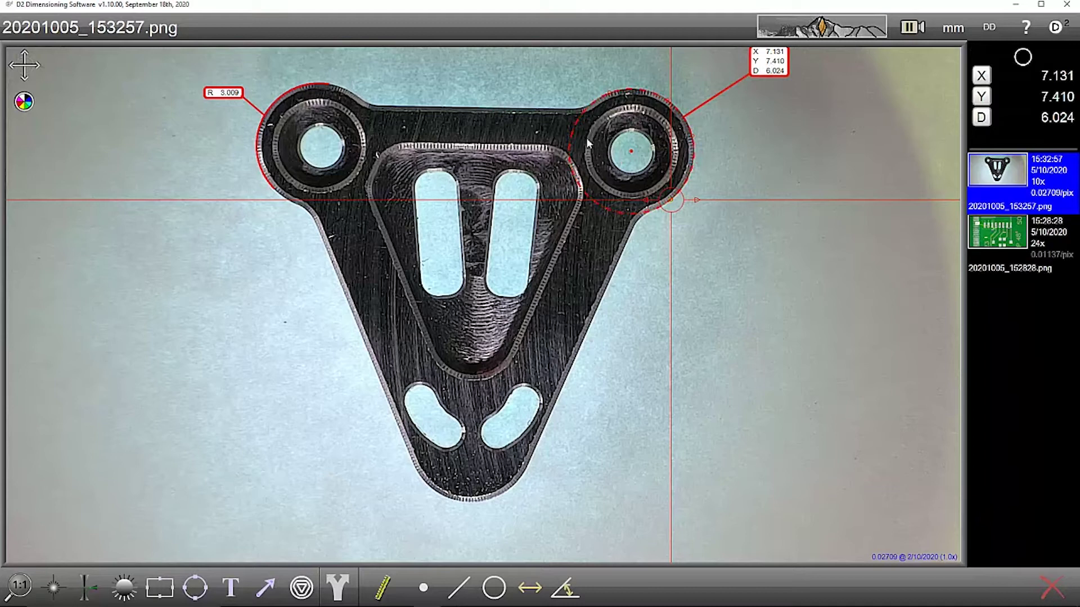
left_click(309, 588)
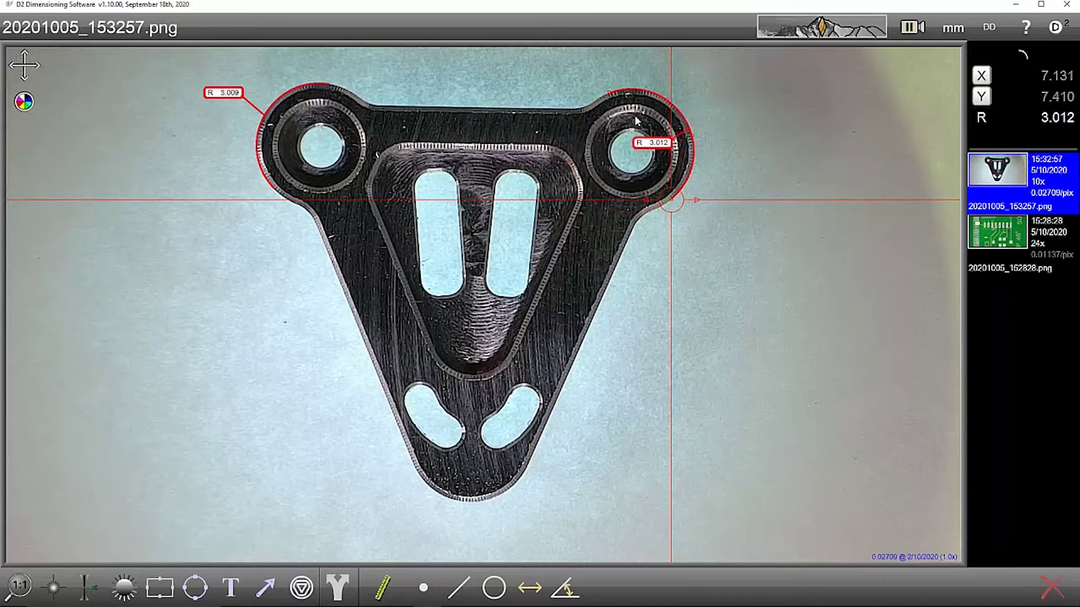
left_click_drag(657, 148, 741, 75)
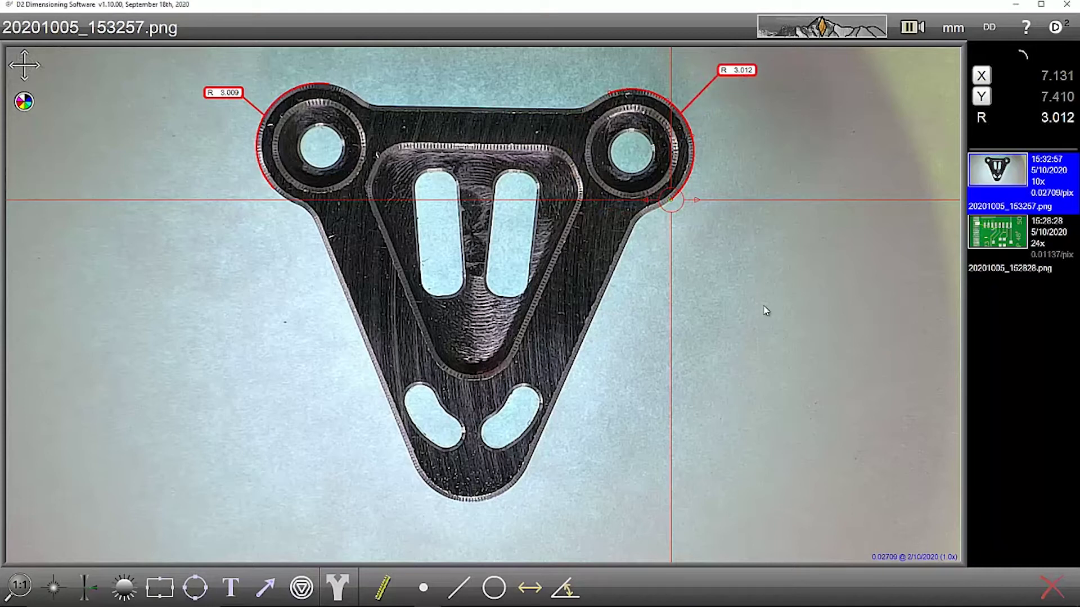
- Dimension the centre-to-centre distance between the two lug arcs and place its label above the bracket
left_click(537, 588)
left_click(270, 113)
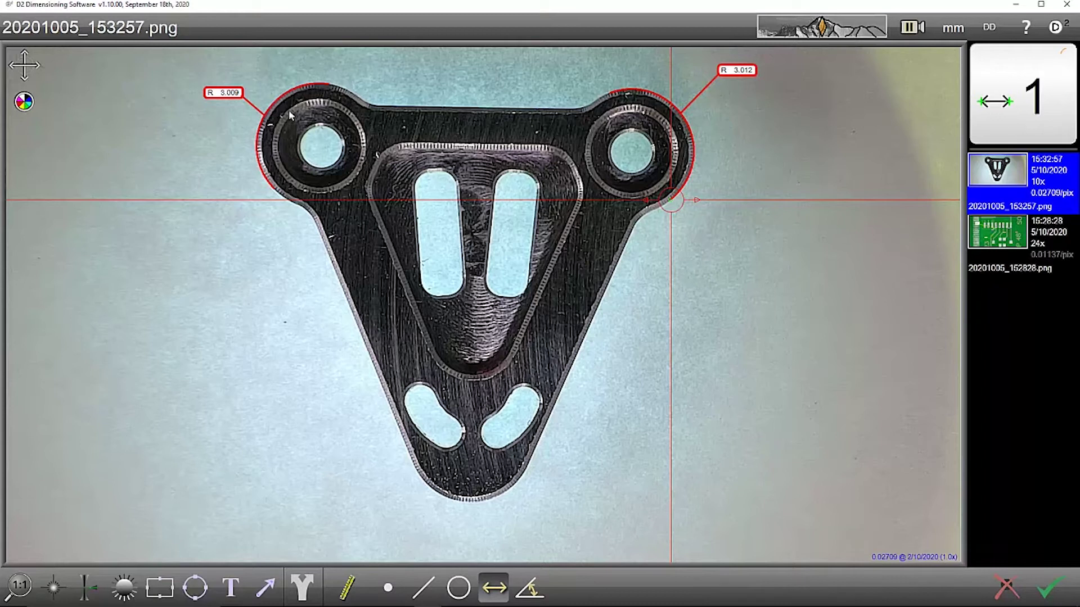
left_click(271, 114)
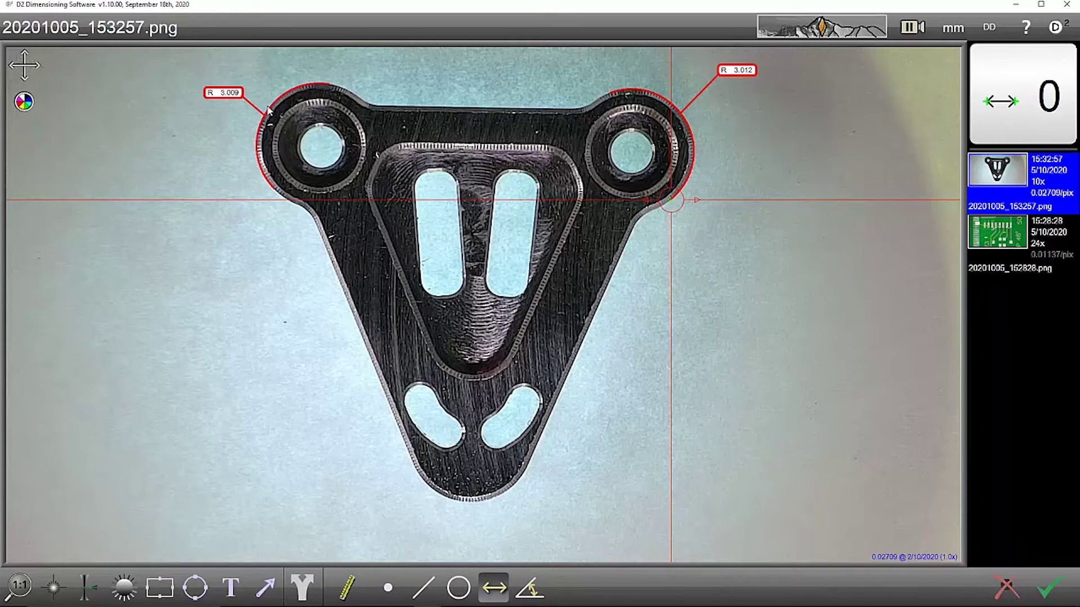
left_click(270, 111)
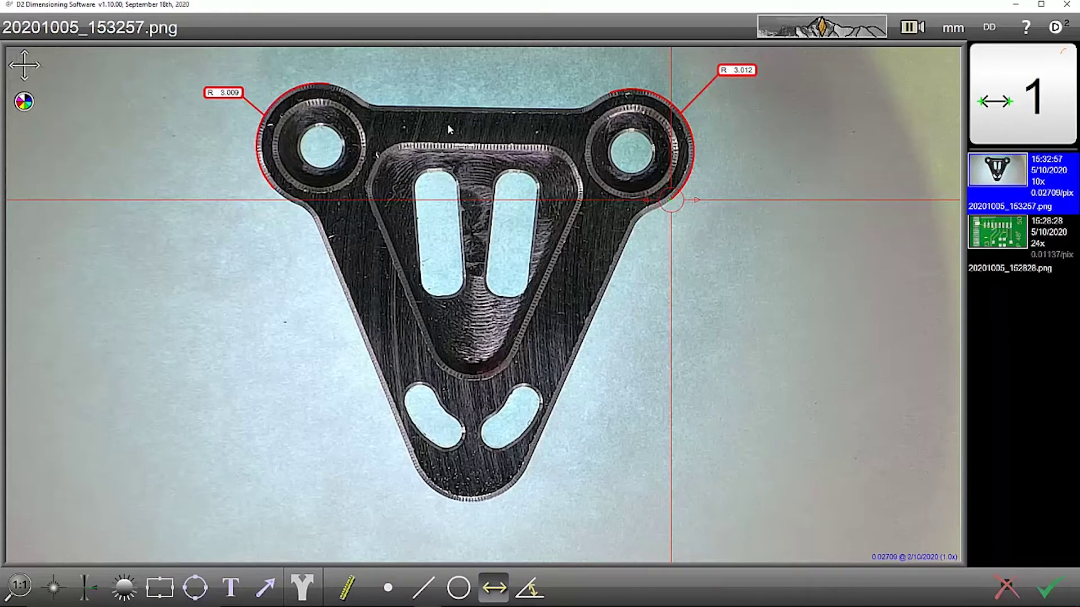
left_click(653, 93)
left_click(1061, 584)
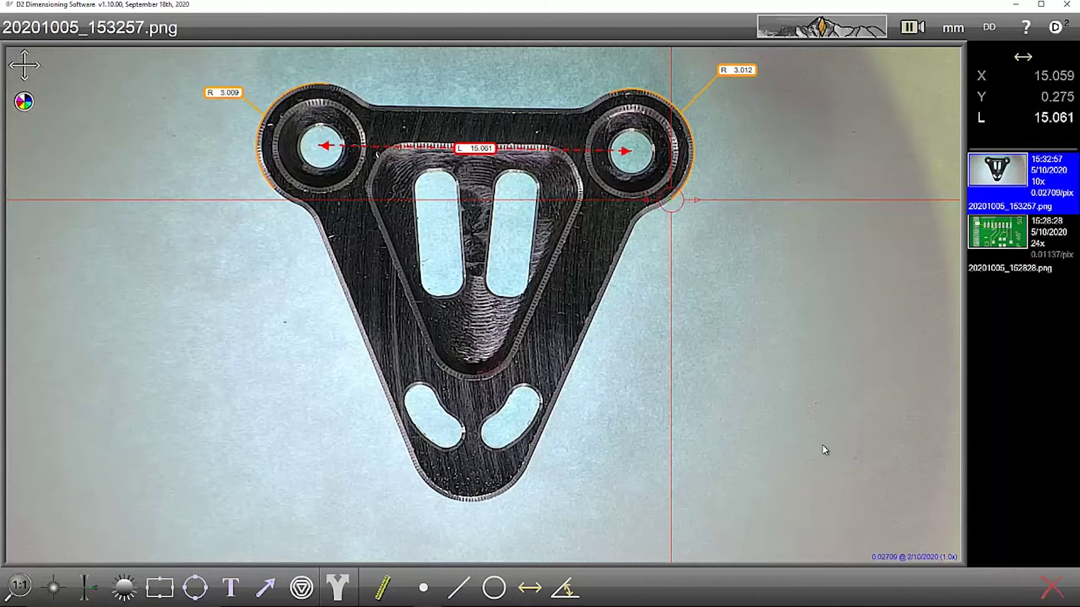
left_click_drag(480, 151, 476, 67)
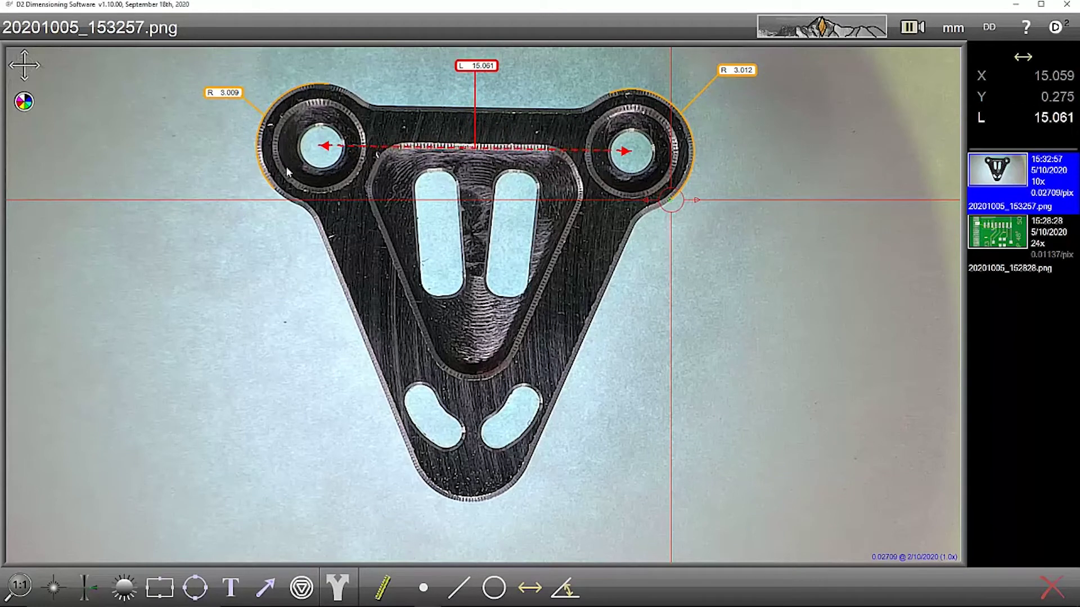
- Switch the lug distance dimension from centre-to-centre to the outermost edges of both arcs and deselect it
left_click(301, 587)
left_click(302, 587)
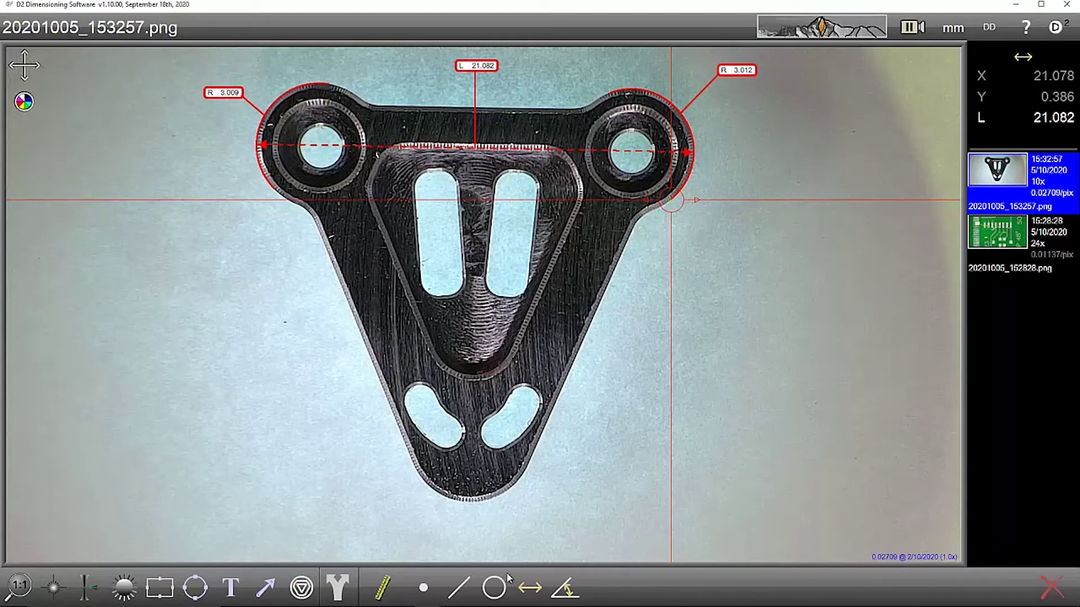
left_click(642, 432)
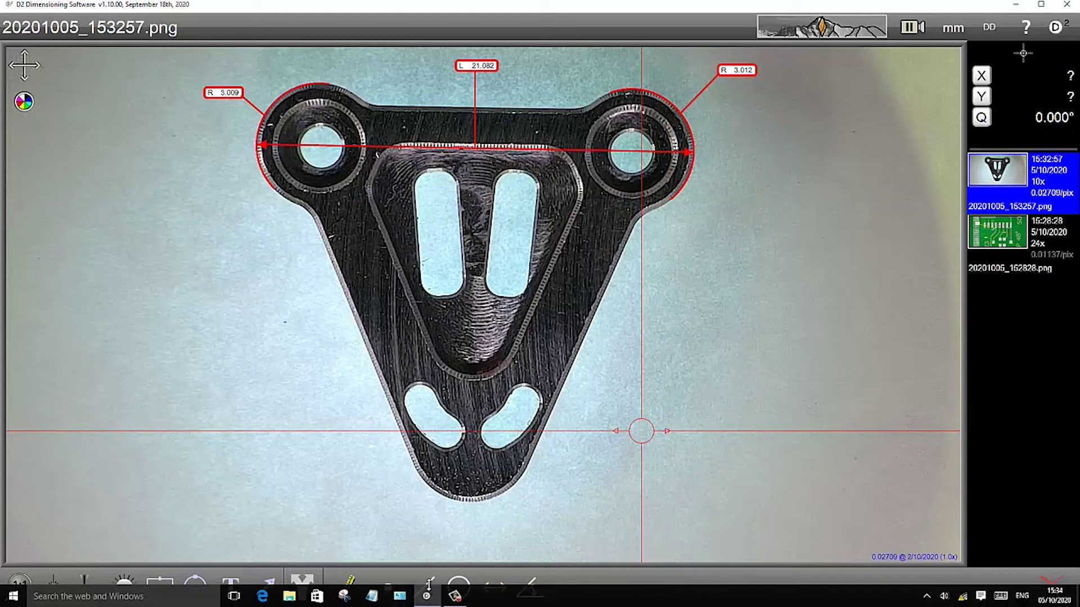
- Measure a line from two points along the bracket's straight left side edge
left_click(422, 588)
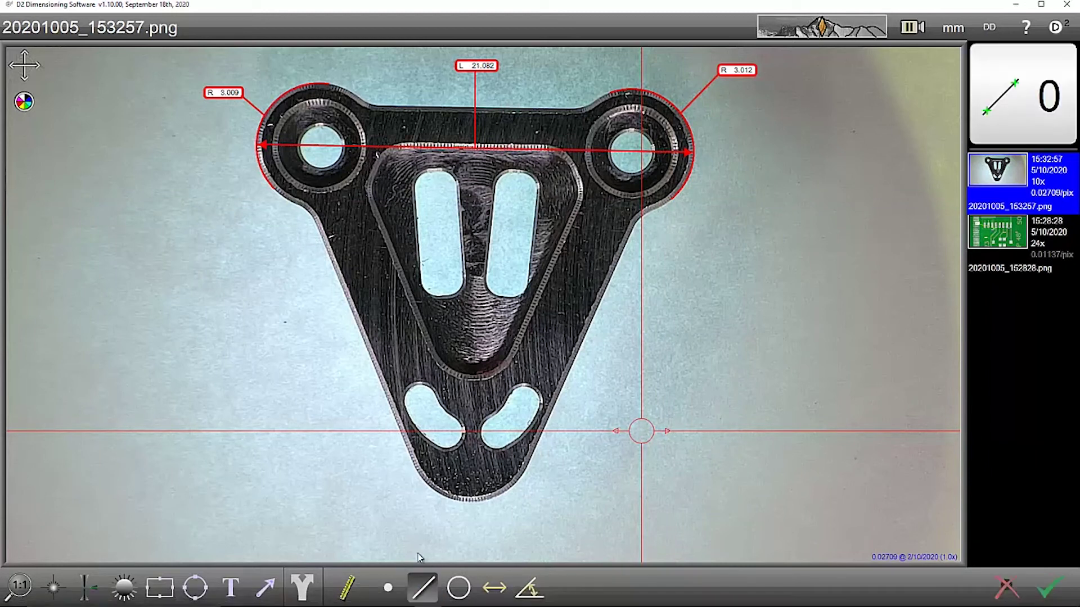
left_click(321, 246)
left_click(407, 450)
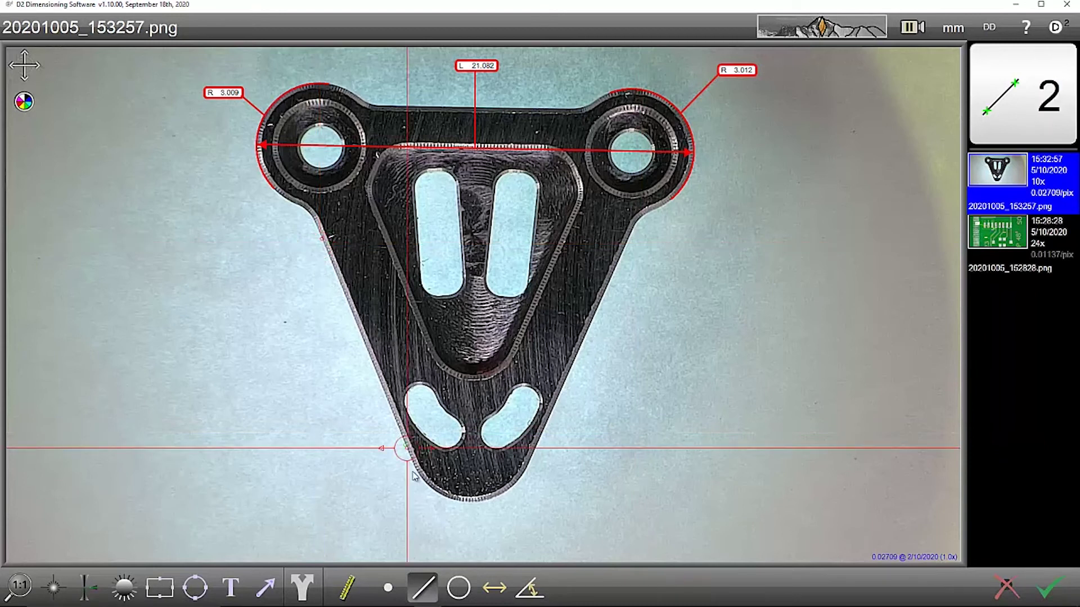
left_click(1050, 588)
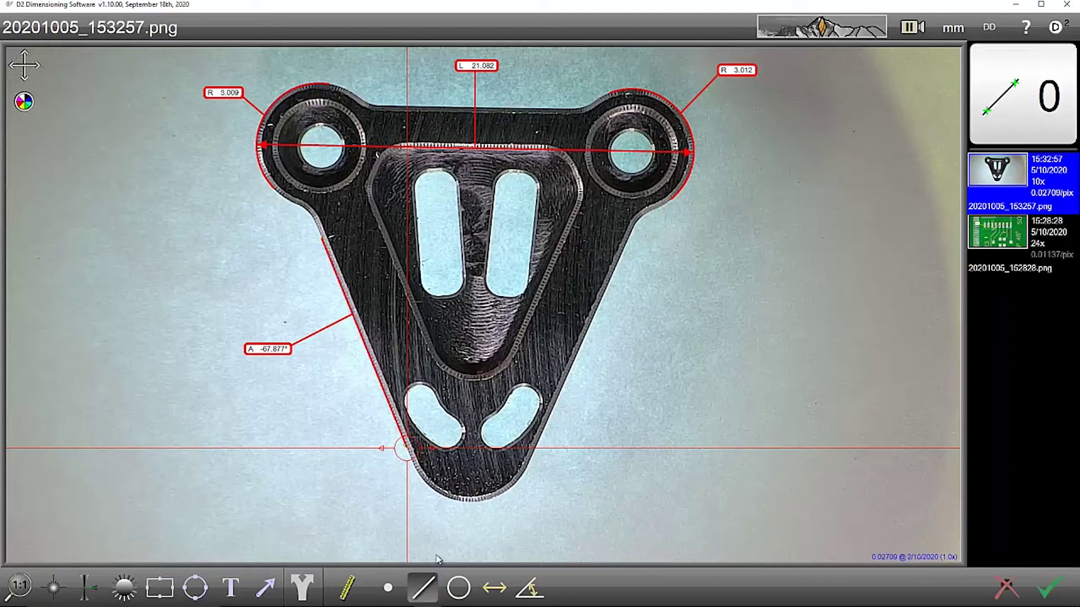
- Measure a line from two points along the bracket's straight right side edge
left_click(431, 588)
left_click(625, 246)
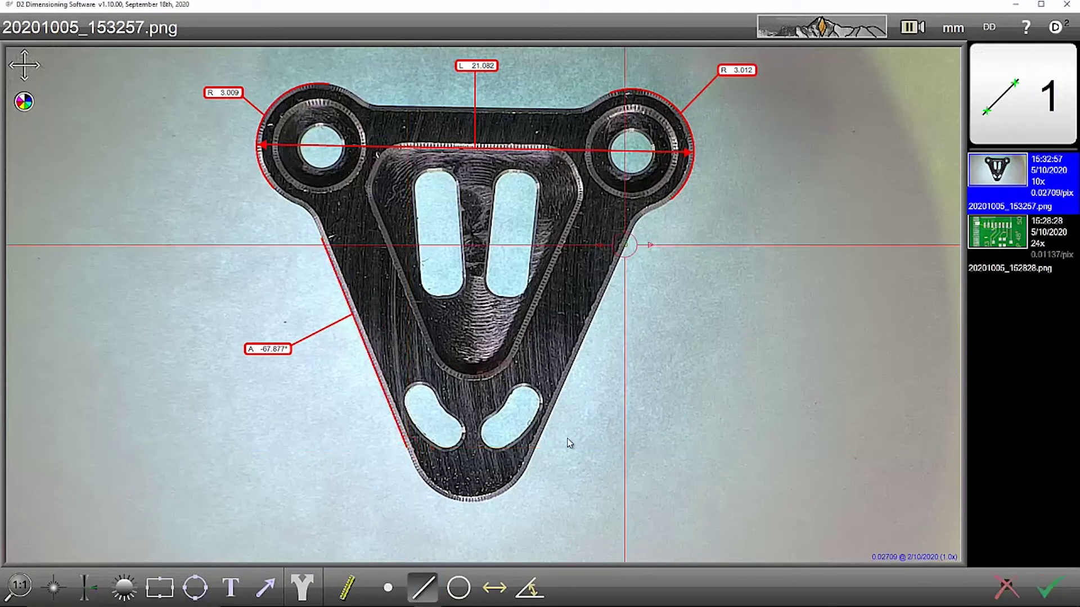
left_click(538, 444)
left_click(1053, 584)
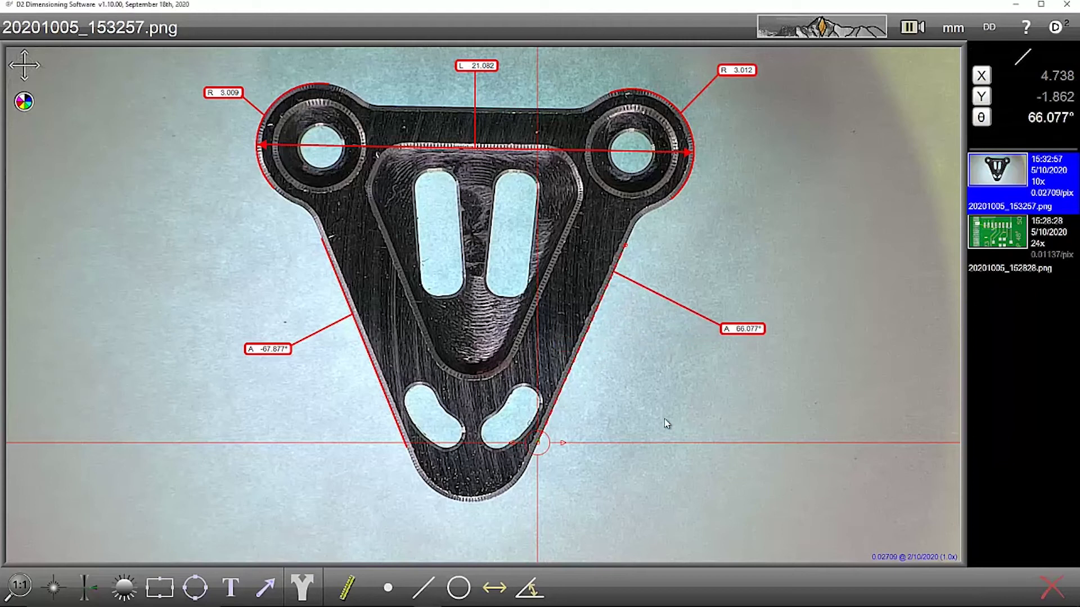
left_click(763, 329)
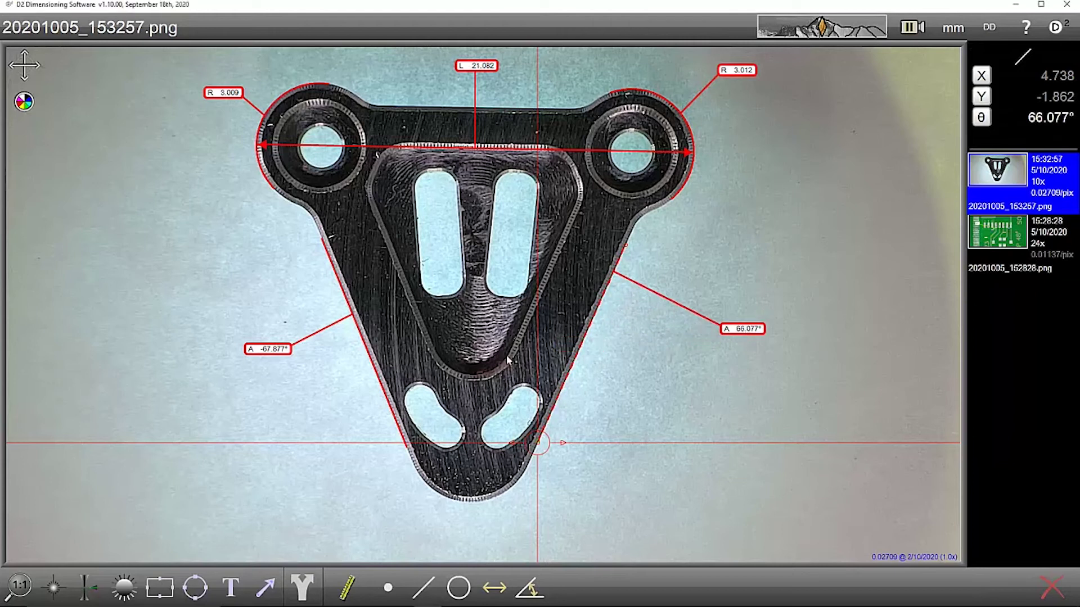
- Dimension the included angle between the bracket's left and right side-edge lines
left_click(538, 592)
left_click(299, 343)
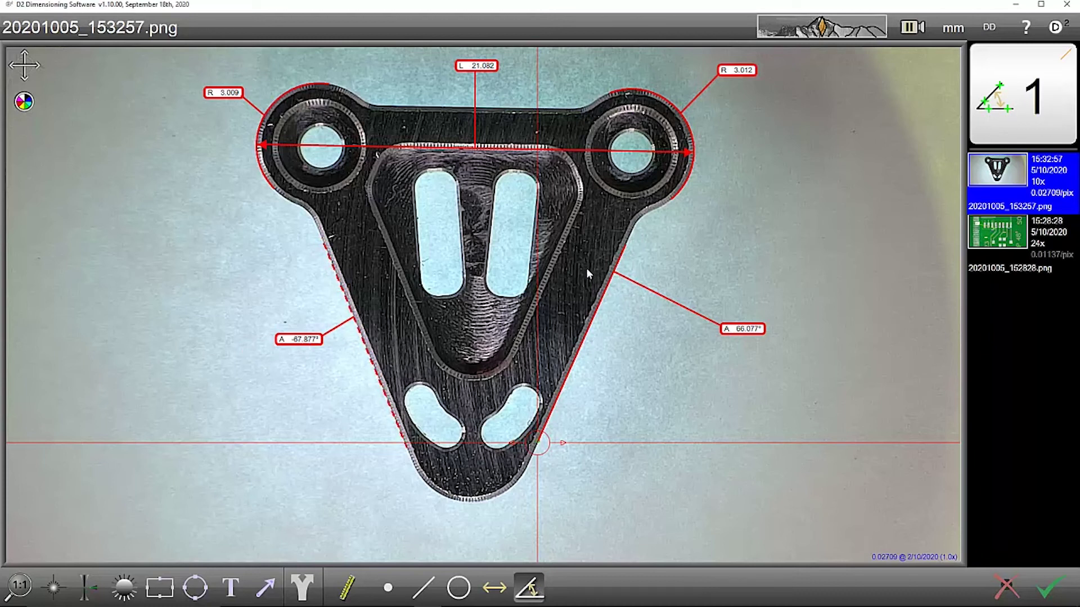
left_click(605, 304)
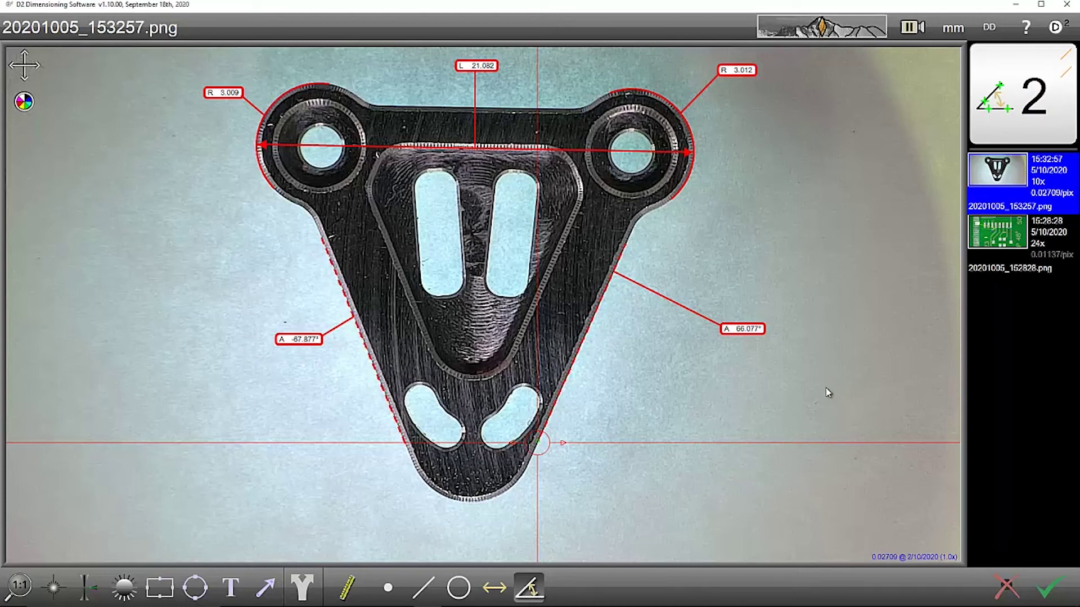
left_click(1046, 582)
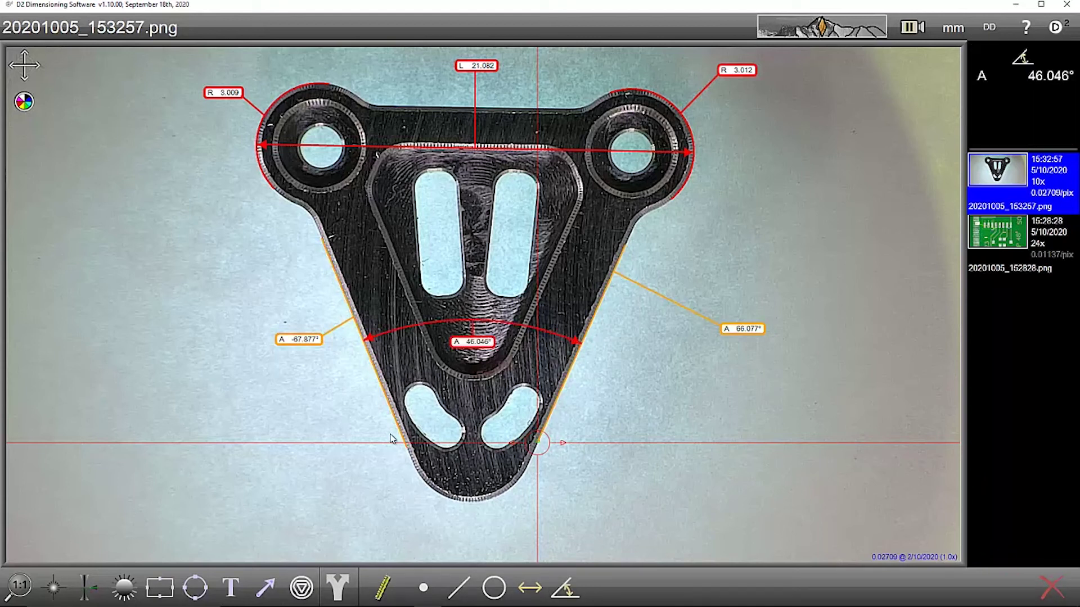
- Construct the intersection point of the two side-edge lines and place its coordinate label over the bracket's lower end
left_click(426, 588)
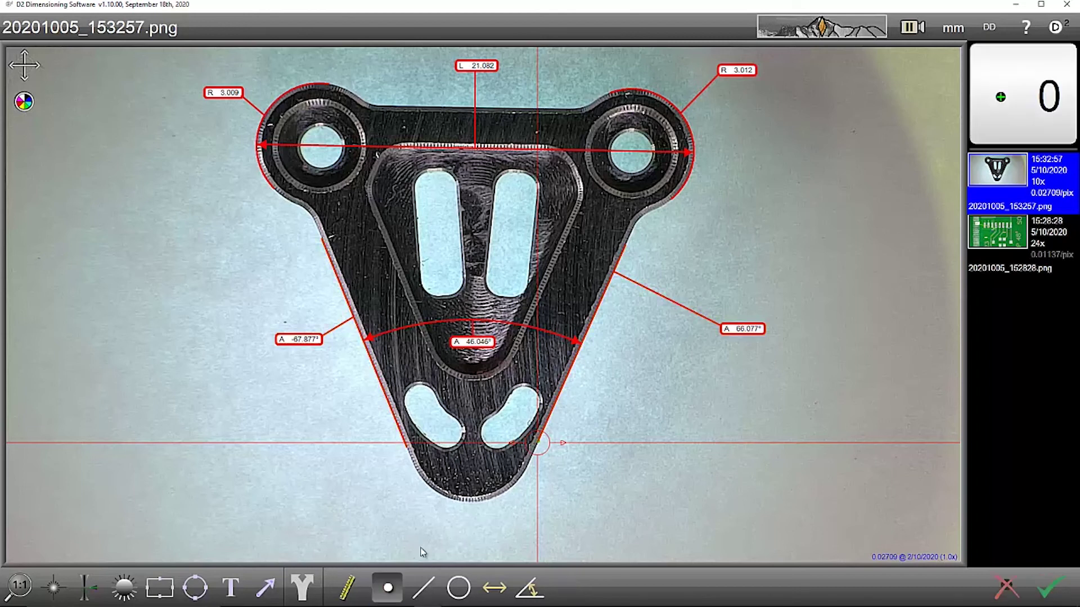
left_click(392, 417)
left_click(566, 433)
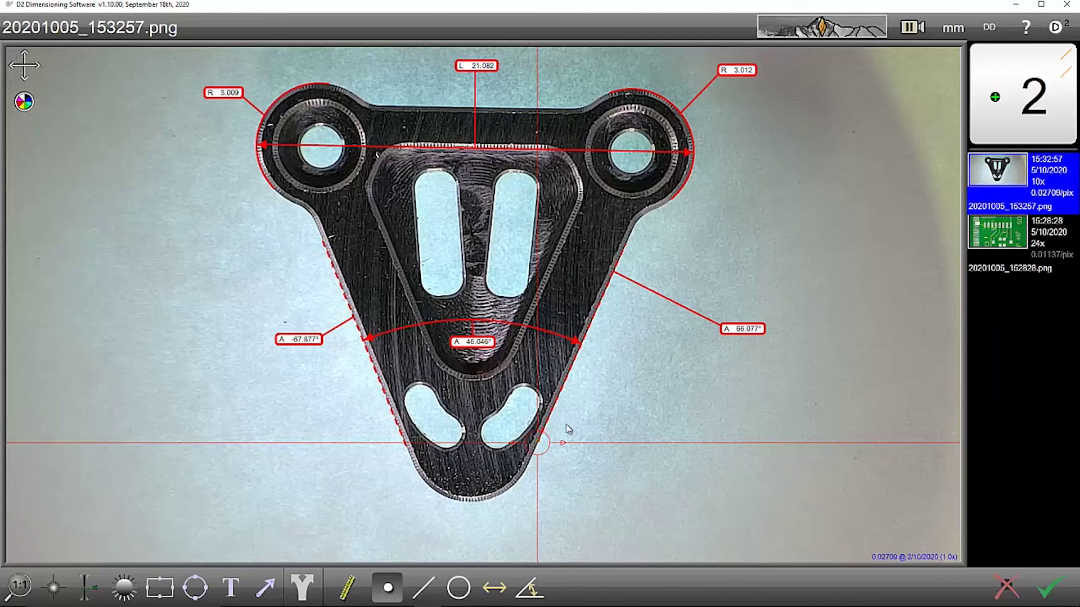
left_click(1034, 587)
left_click_drag(459, 474, 445, 438)
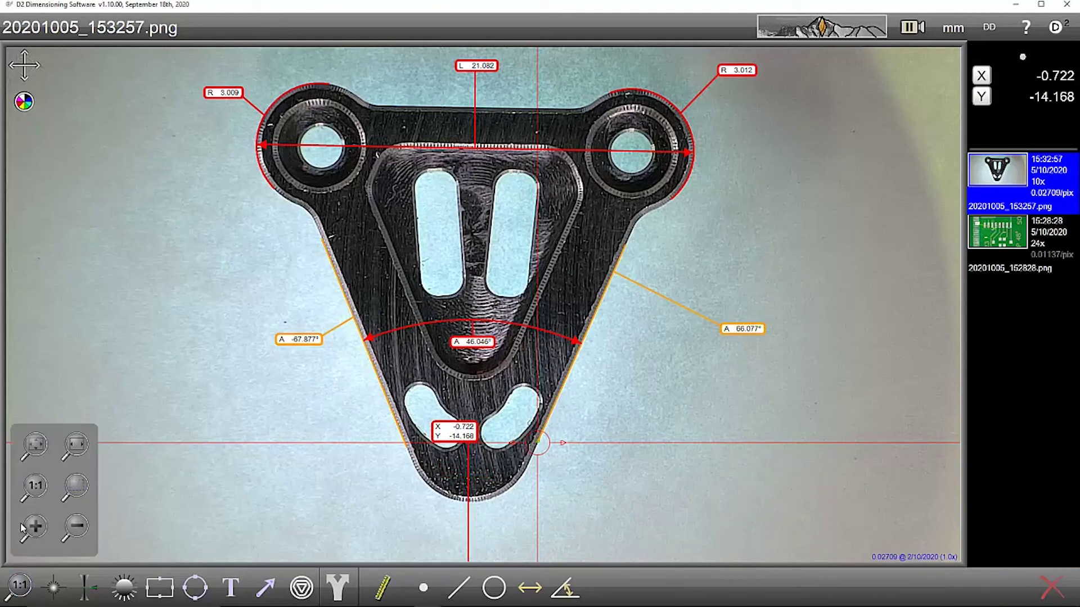